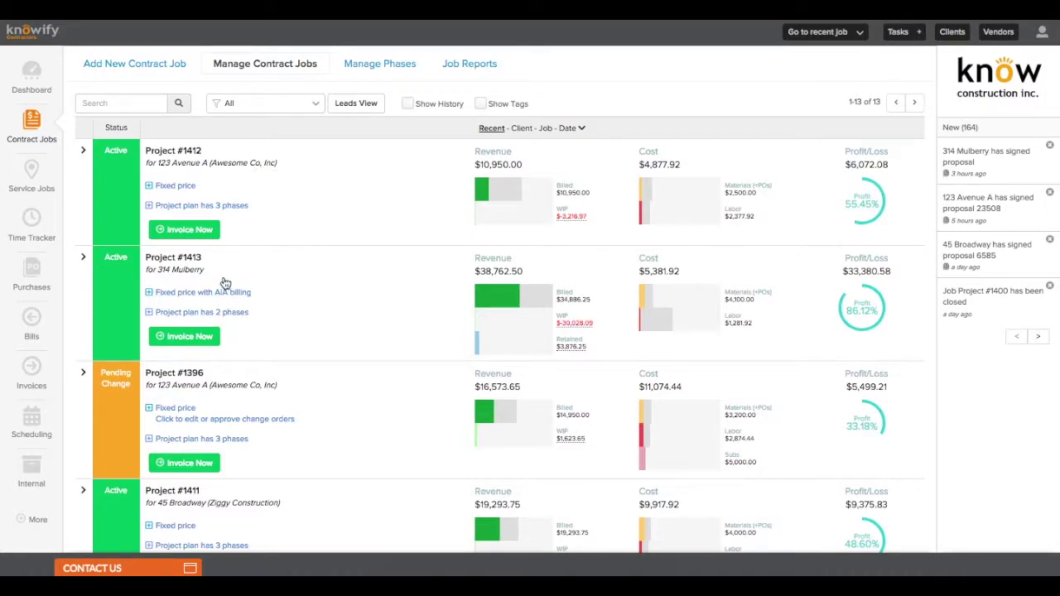
Open Project #1412's fixed-price contract and scroll down to its four existing line items
left_click(162, 187)
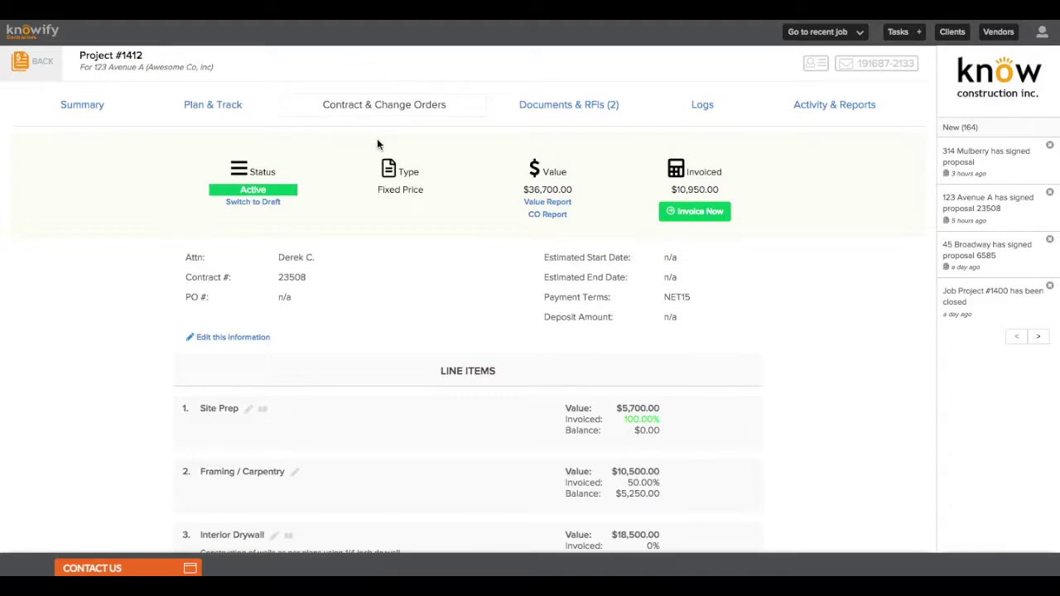
scroll(450, 166, "down", 3)
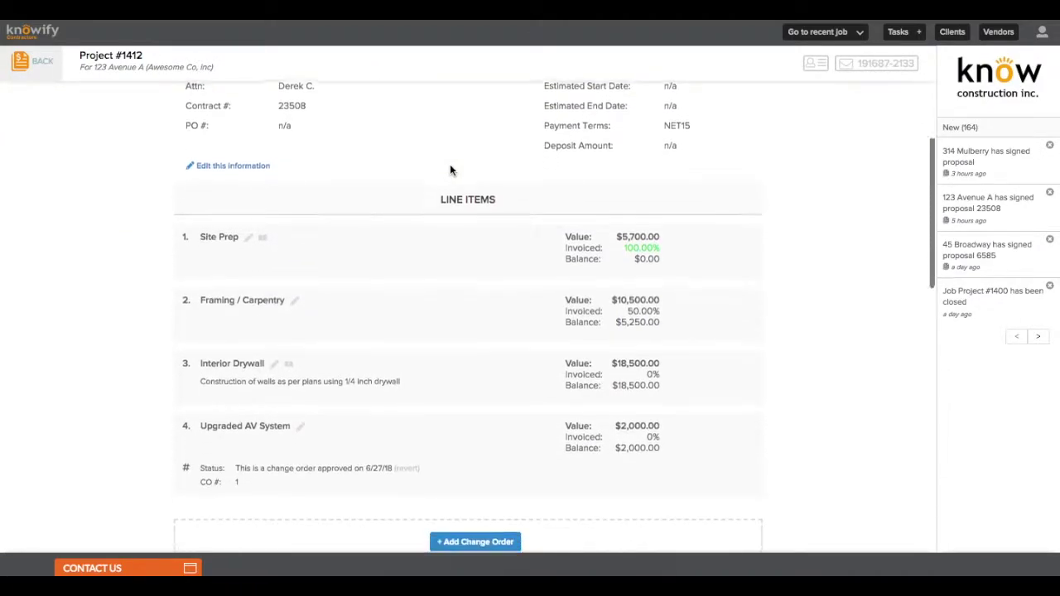
scroll(449, 169, "down", 2)
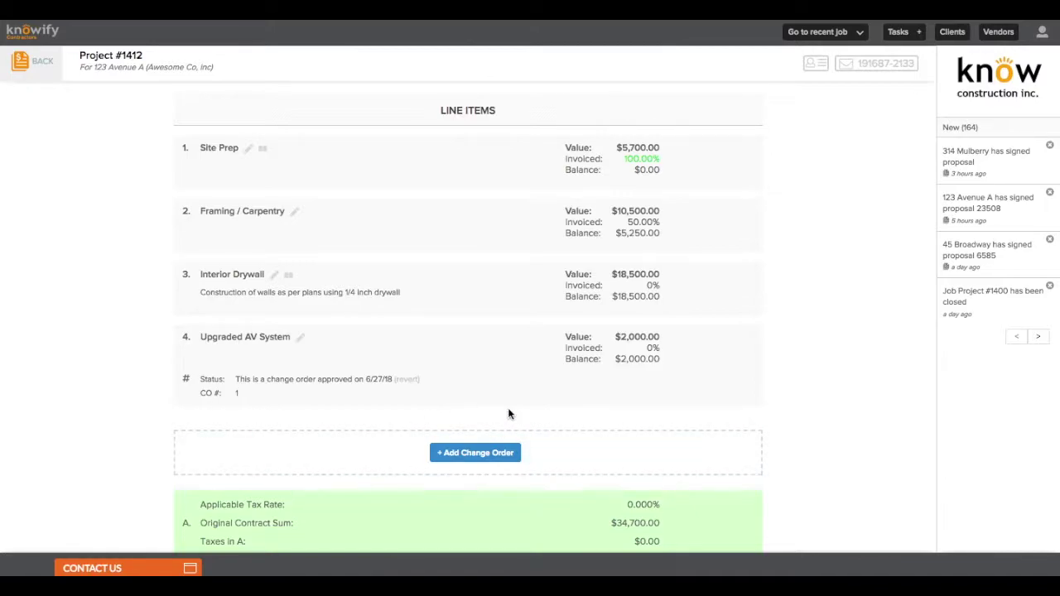
Add an Upgraded Paint Selections change order priced at $2,000.00 and start its client comment
left_click(465, 454)
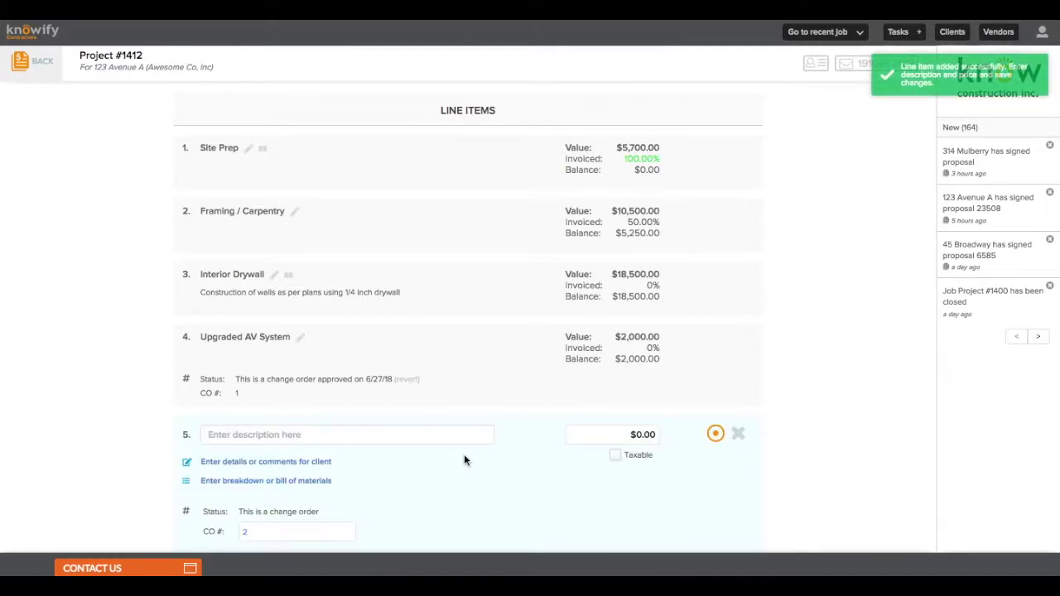
scroll(464, 460, "down", 2)
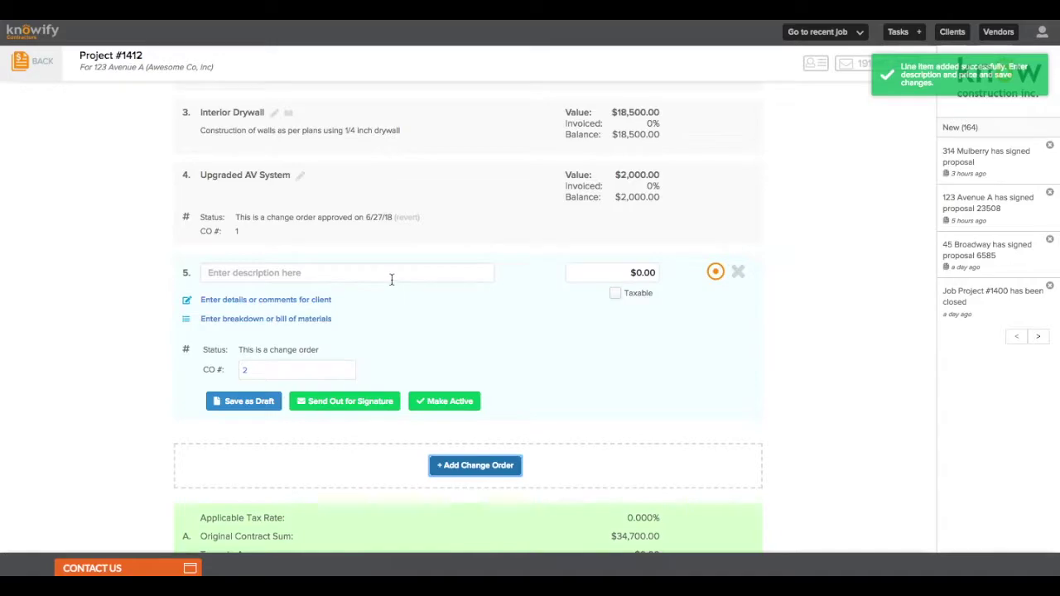
left_click(390, 279)
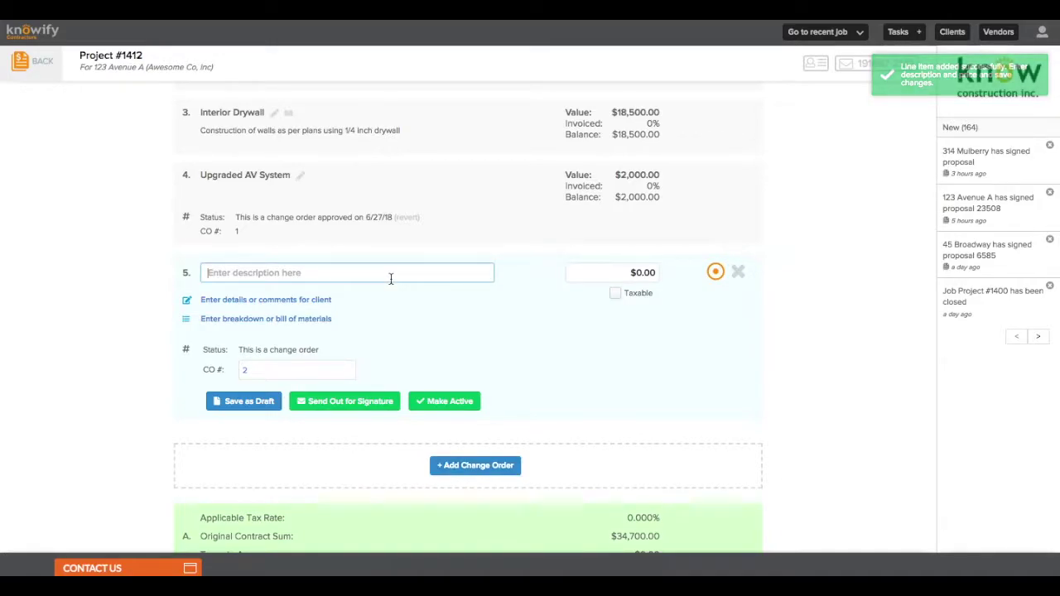
type("Upgrad")
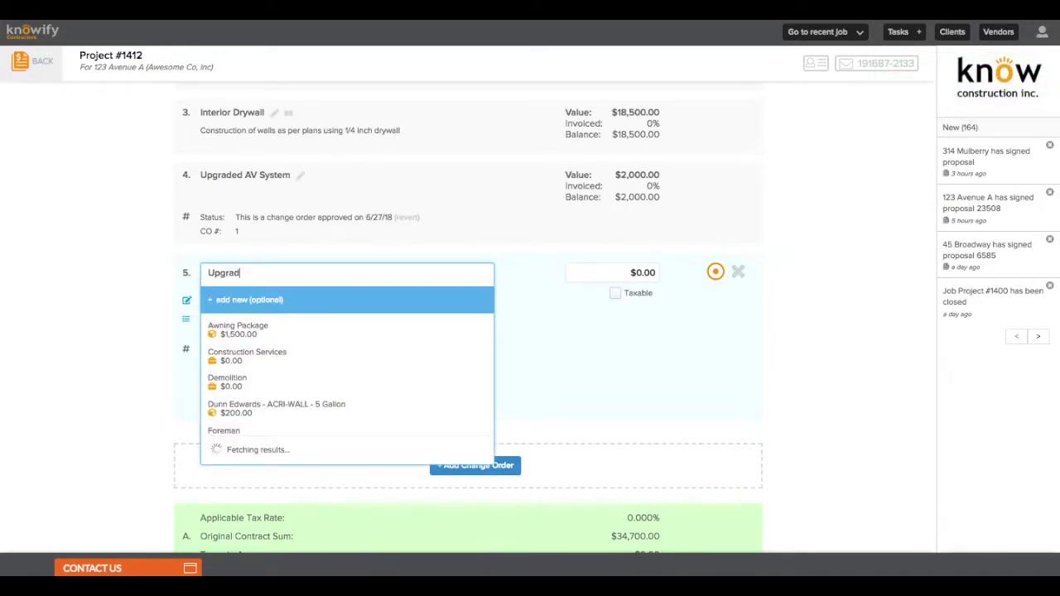
type("ed Paint Selections")
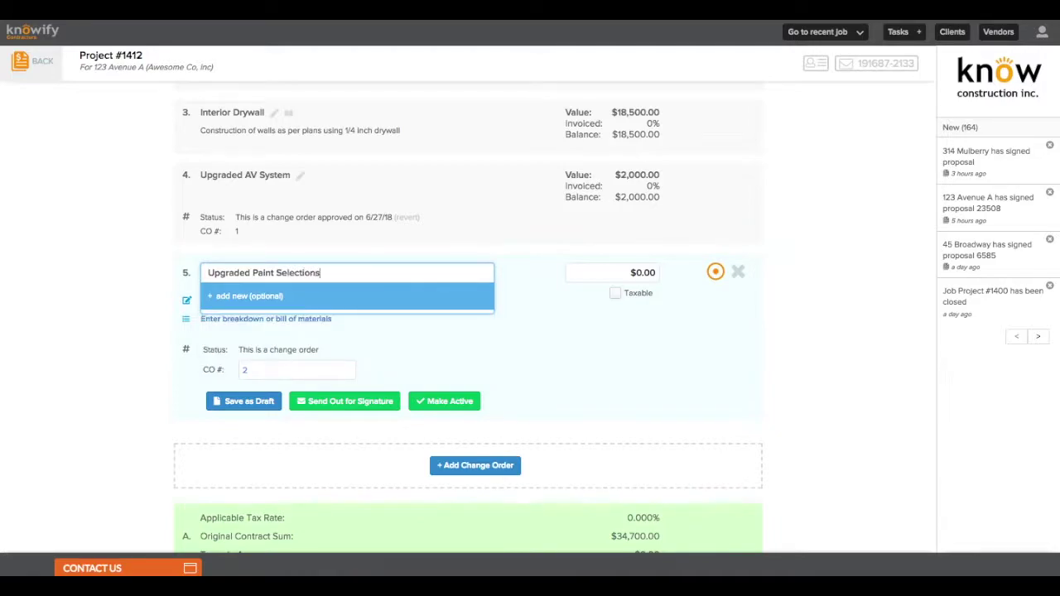
left_click(595, 271)
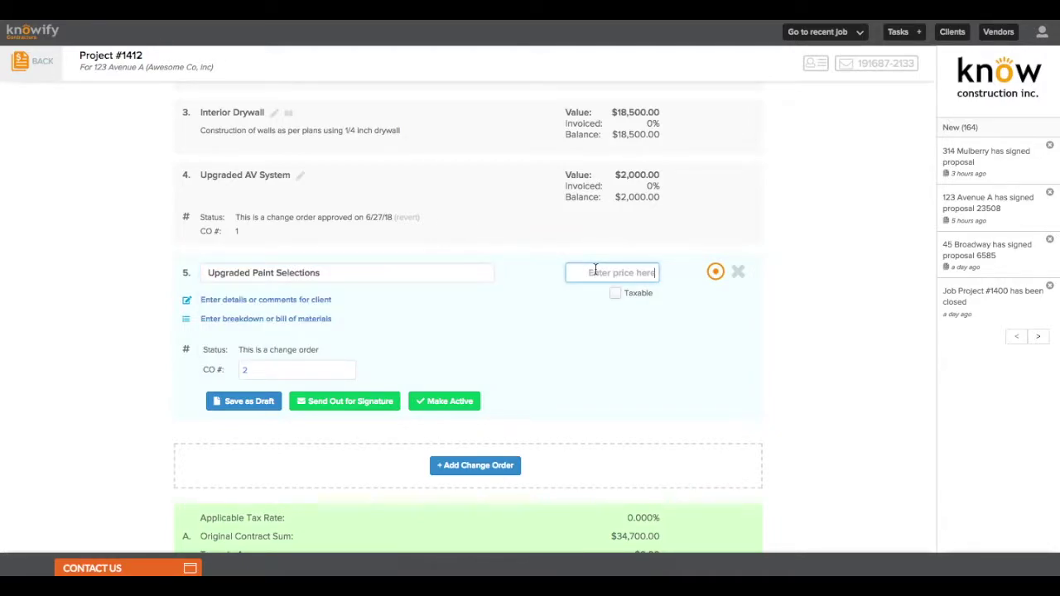
type("2000")
left_click(555, 238)
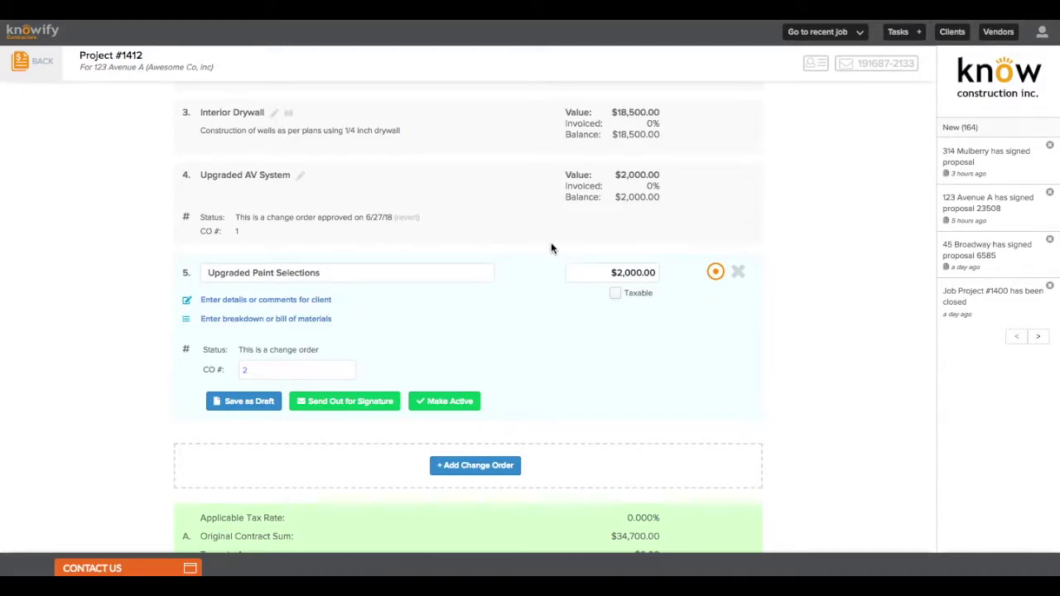
left_click(319, 301)
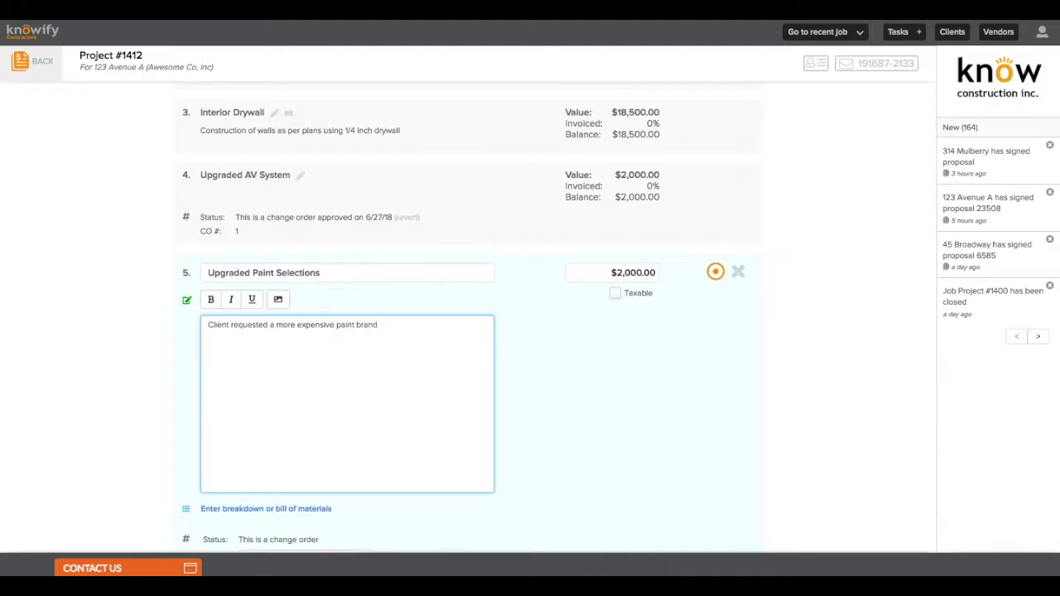
Start the item's breakdown with Latex Paint - Red - 5 Gal. at quantity 10
scroll(249, 318, "down", 5)
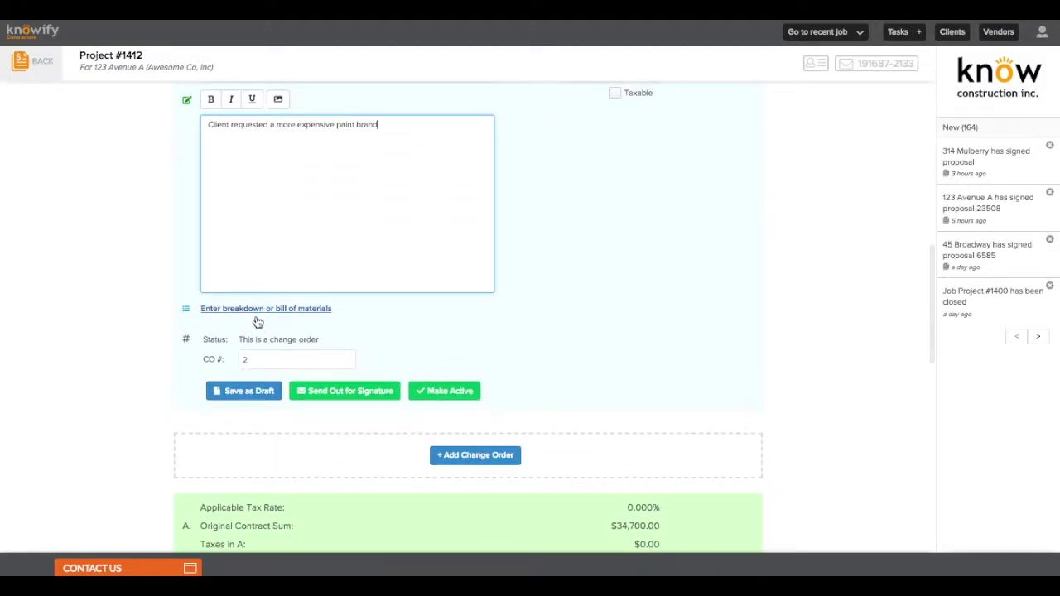
left_click(282, 313)
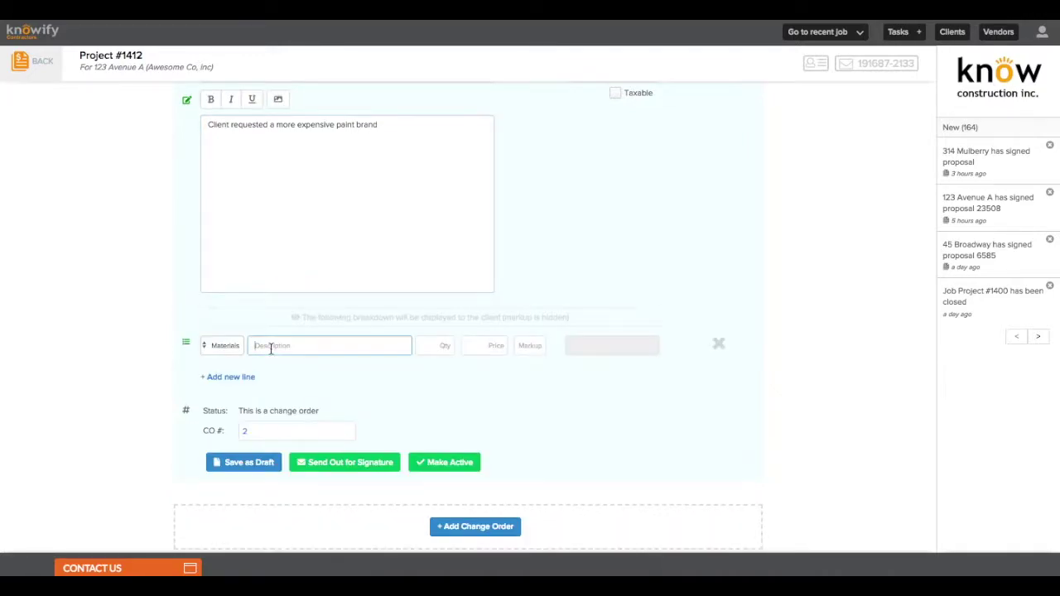
type("paint")
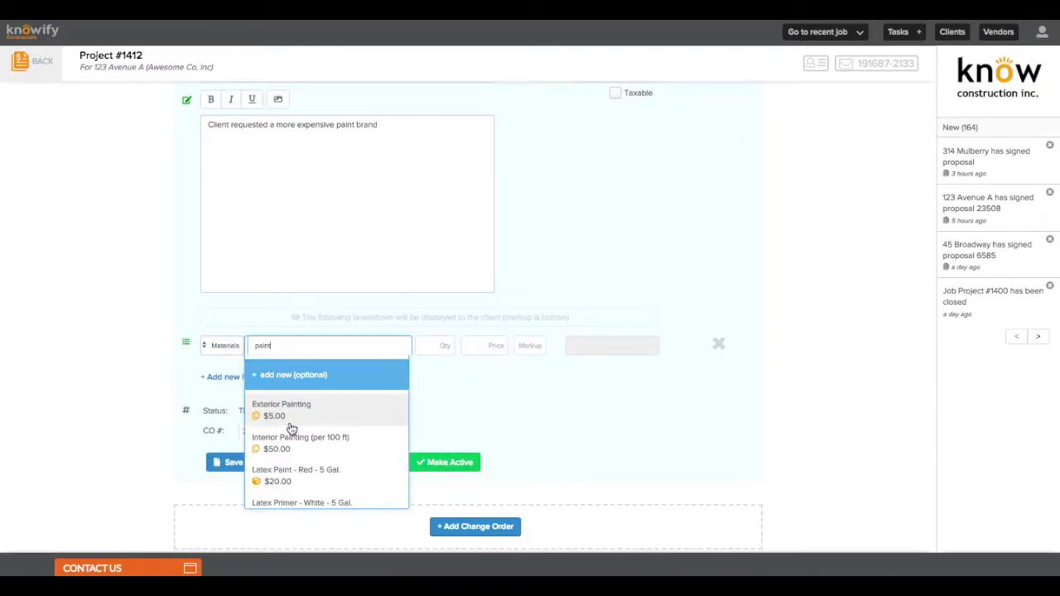
left_click(299, 478)
left_click(441, 345)
type("10")
scroll(499, 329, "up", 1)
Add a Latex Primer - White - 5 Gal. breakdown row with quantity 10
left_click(226, 439)
left_click(288, 432)
type("primer")
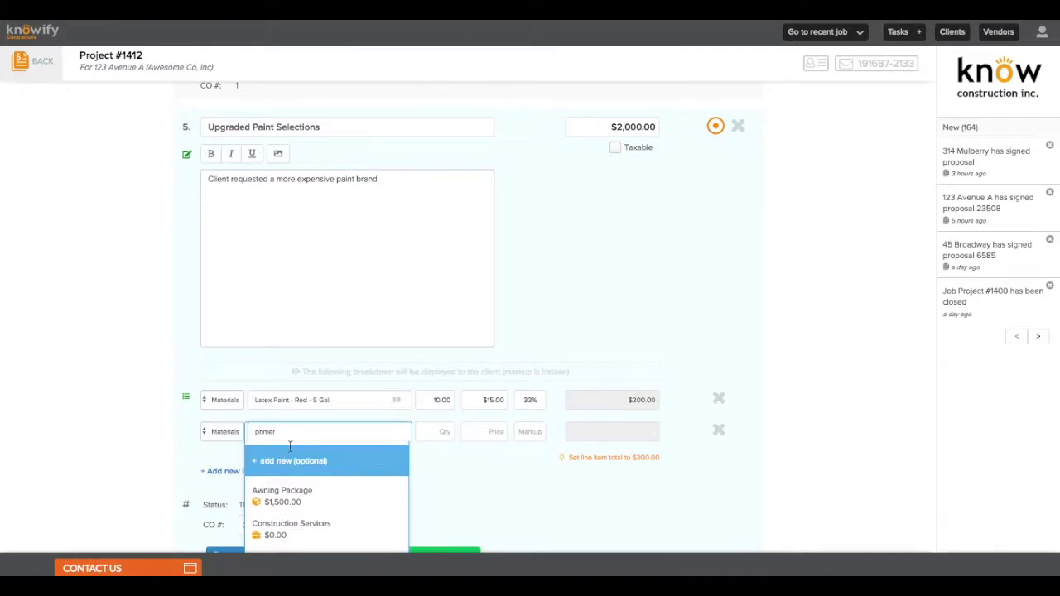
left_click(301, 532)
left_click(448, 432)
type("10")
Add a Labor row for Laborer with 40 hours, bringing the total to $2,600.00
left_click(227, 470)
left_click(223, 462)
left_click(208, 471)
left_click(303, 465)
type("labor")
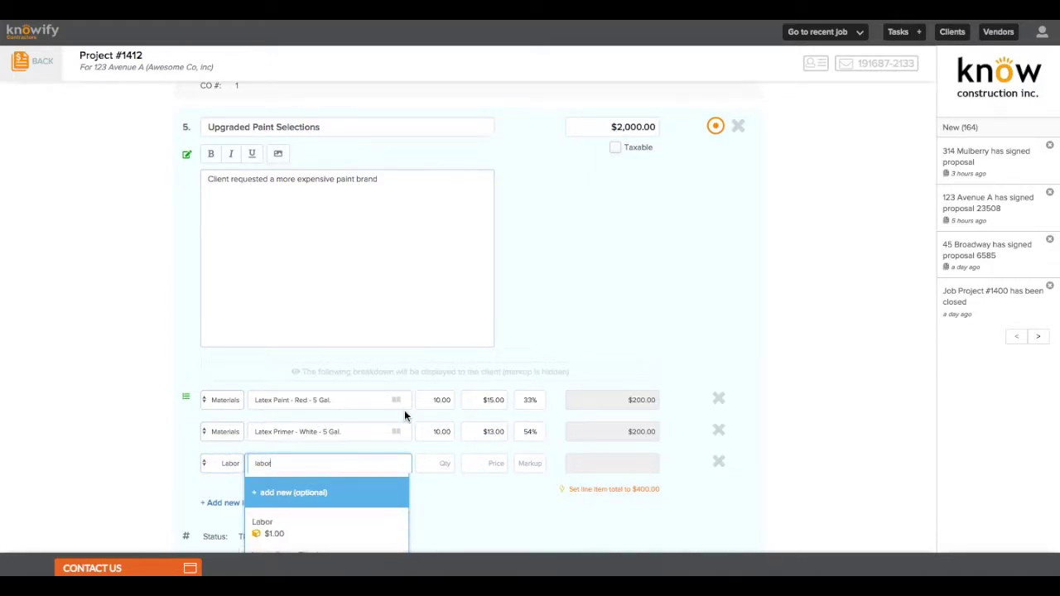
scroll(405, 414, "down", 1)
type("er")
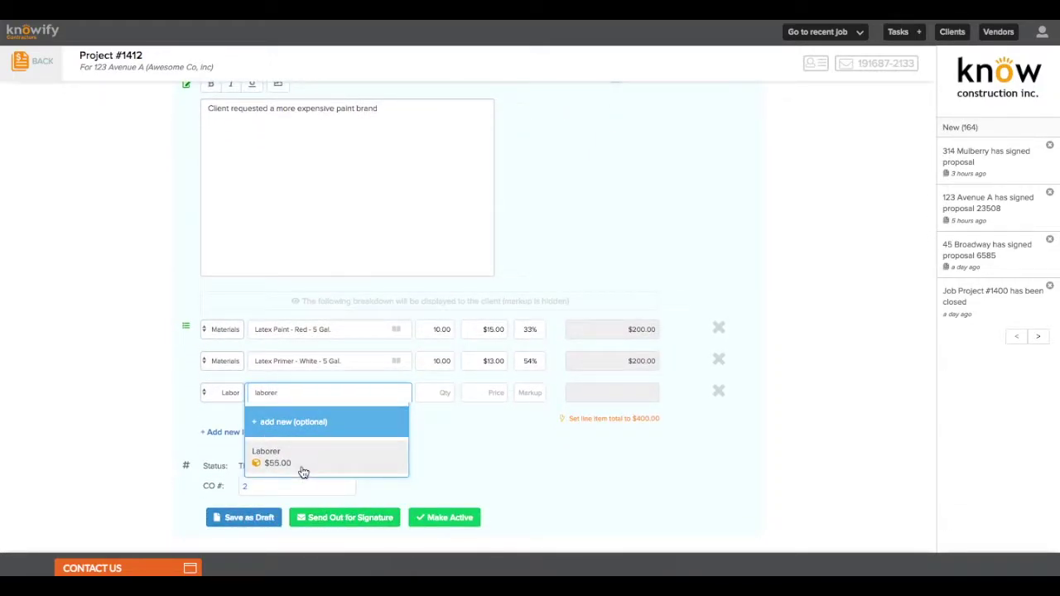
left_click(303, 463)
left_click(451, 391)
type("40")
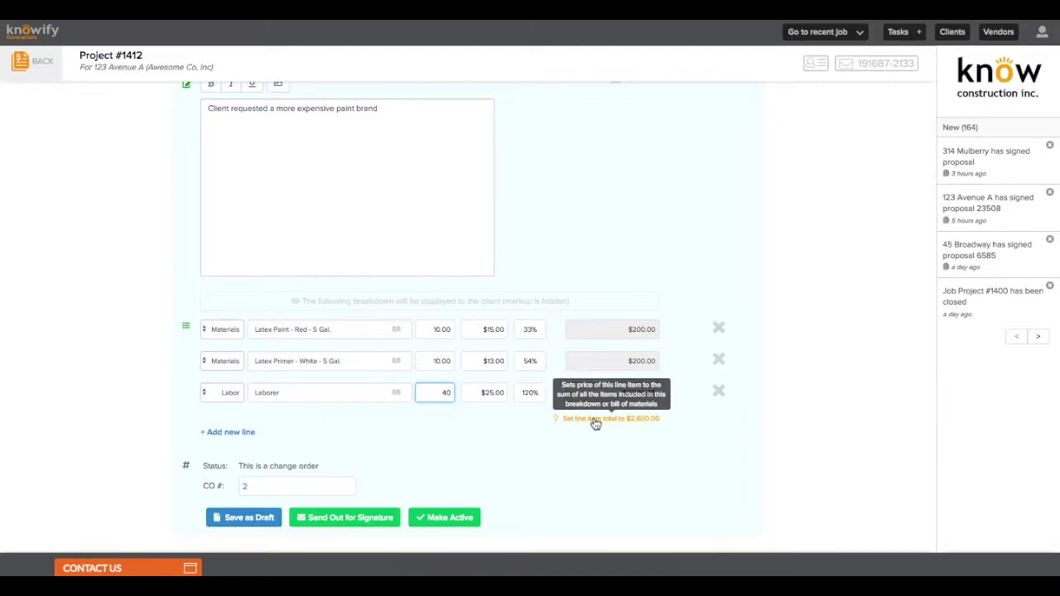
left_click(592, 426)
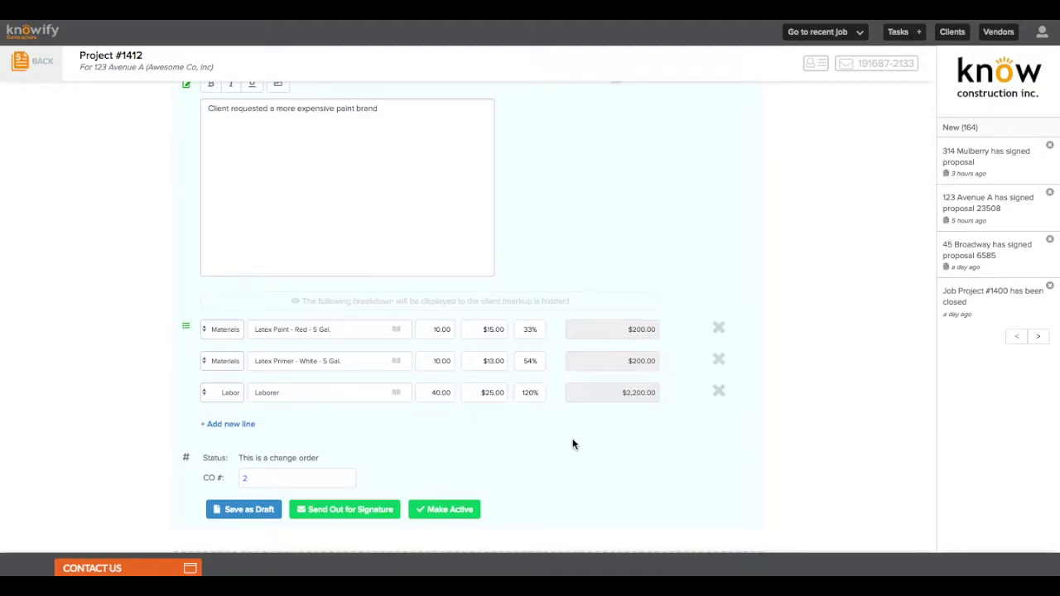
scroll(572, 444, "up", 1)
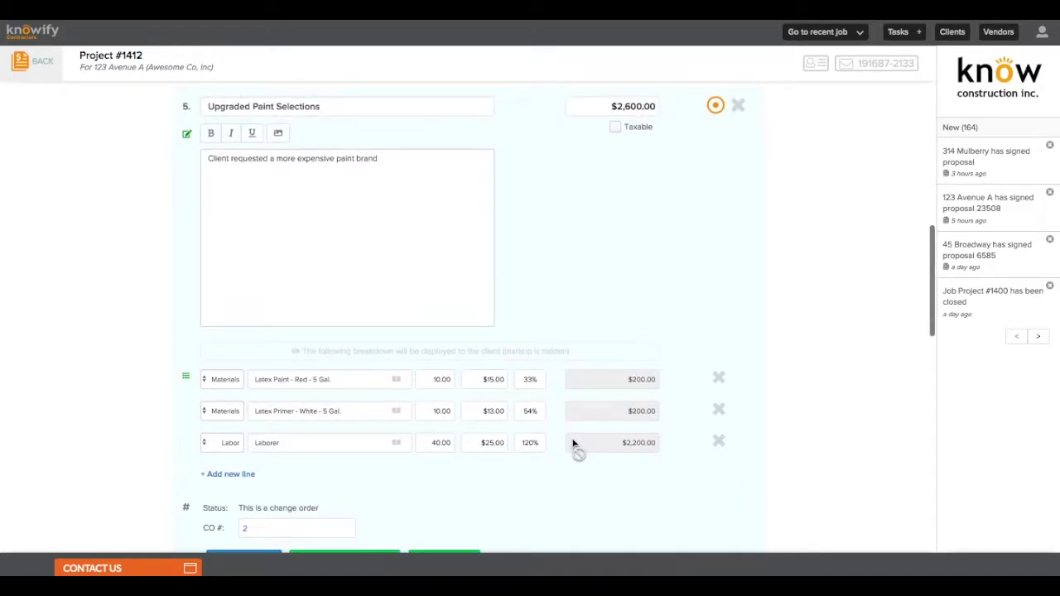
scroll(572, 445, "down", 1)
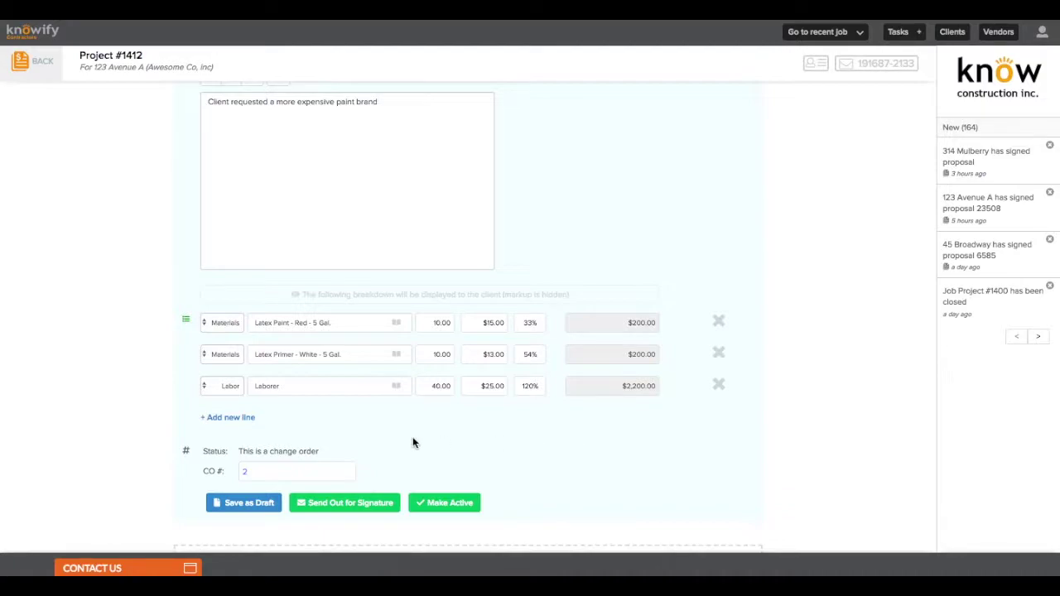
Save the paint change order as a draft and preview its $2,600.00 document
left_click(259, 503)
left_click(512, 505)
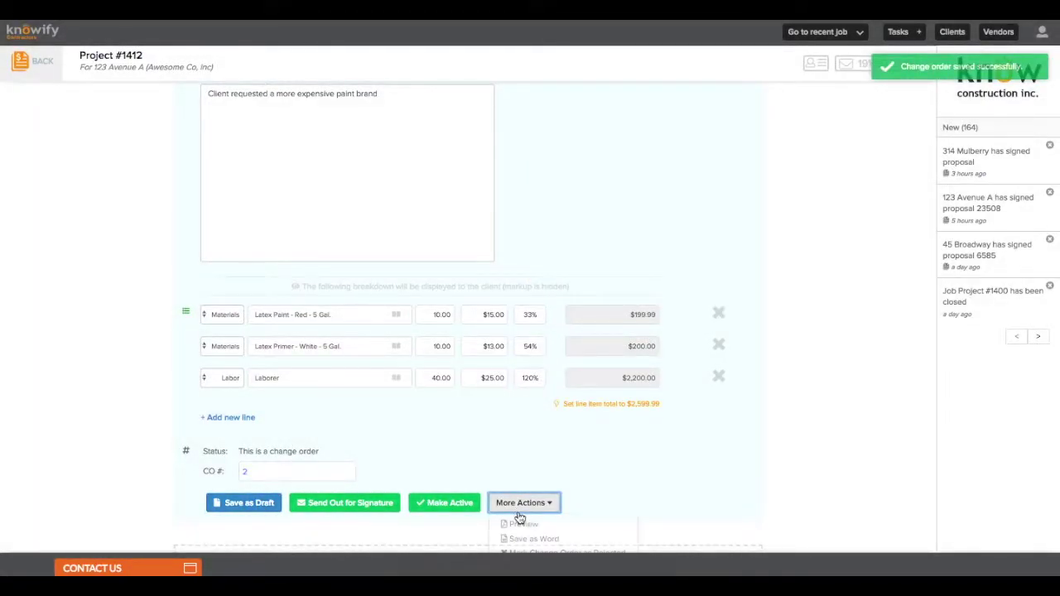
left_click(519, 526)
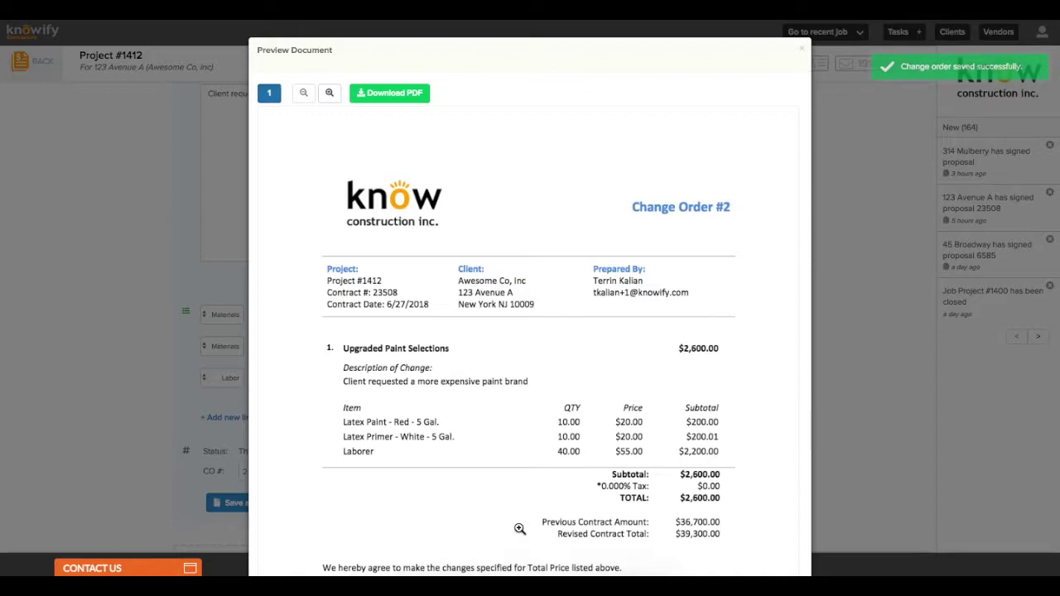
scroll(519, 528, "down", 3)
scroll(519, 528, "down", 1)
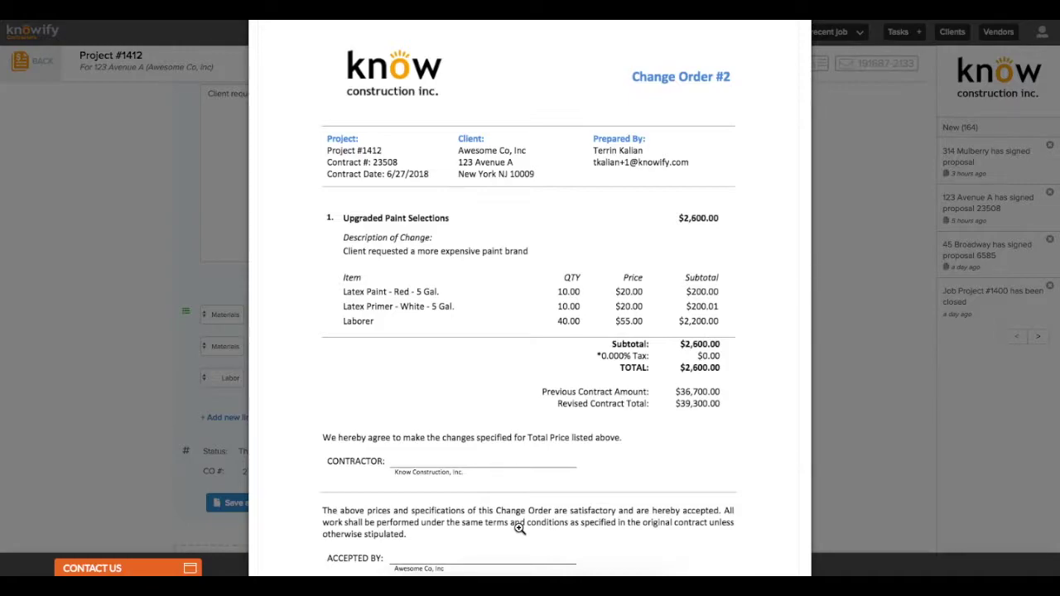
scroll(519, 528, "up", 3)
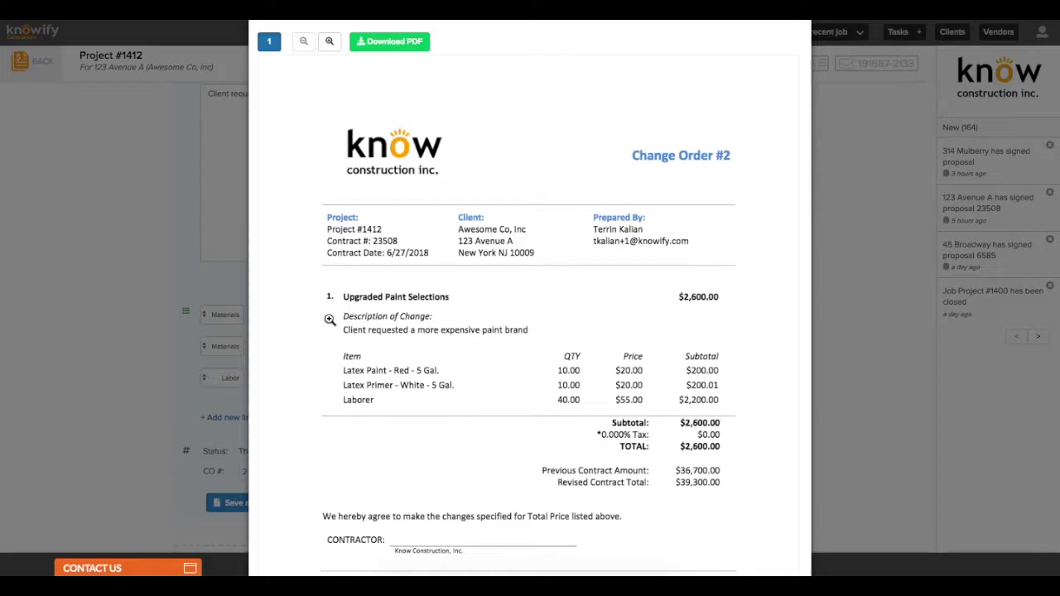
key("Escape")
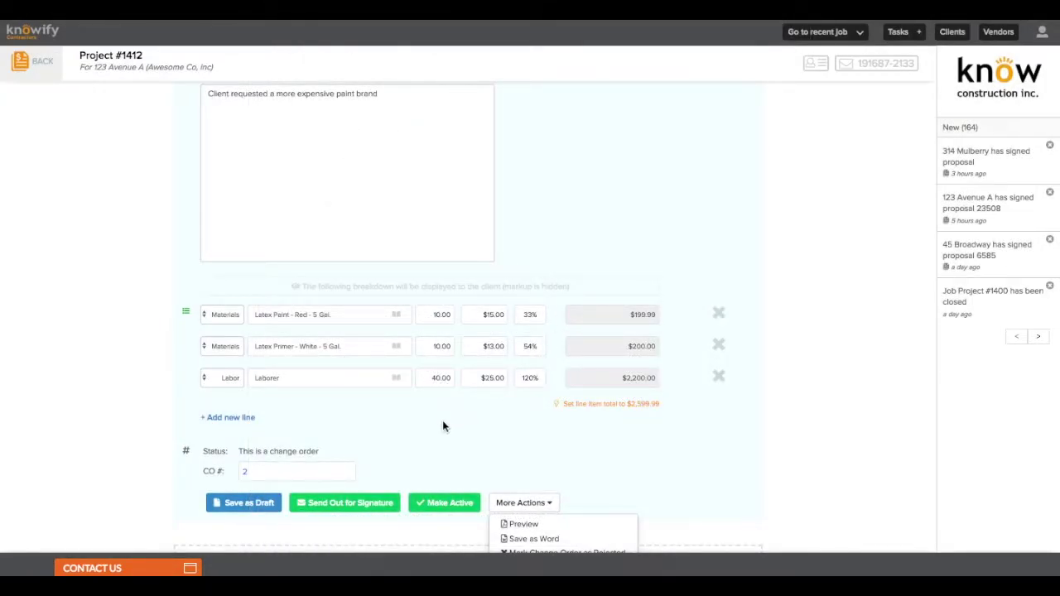
Add an Additional Drywall Needed item at $3,000.00 under CO #2 and save it as a draft
left_click(439, 439)
scroll(440, 441, "down", 2)
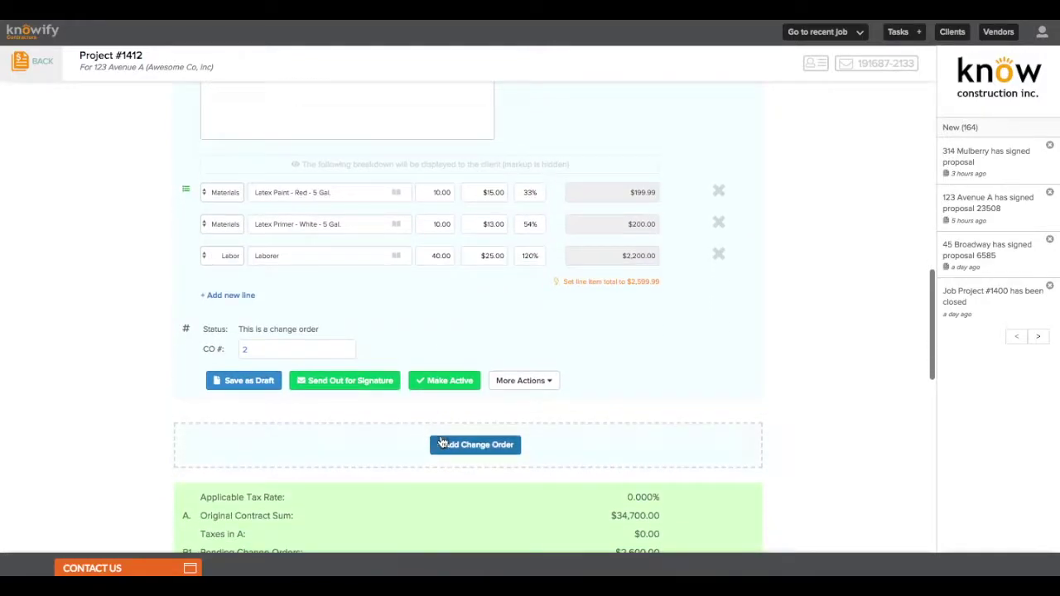
left_click(466, 447)
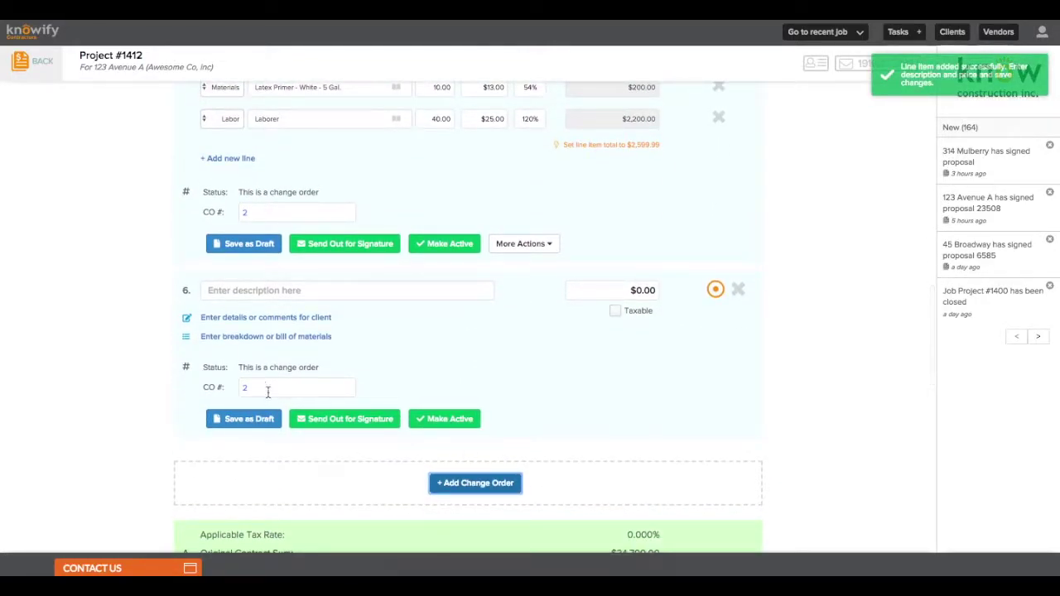
left_click(324, 387)
left_click(265, 291)
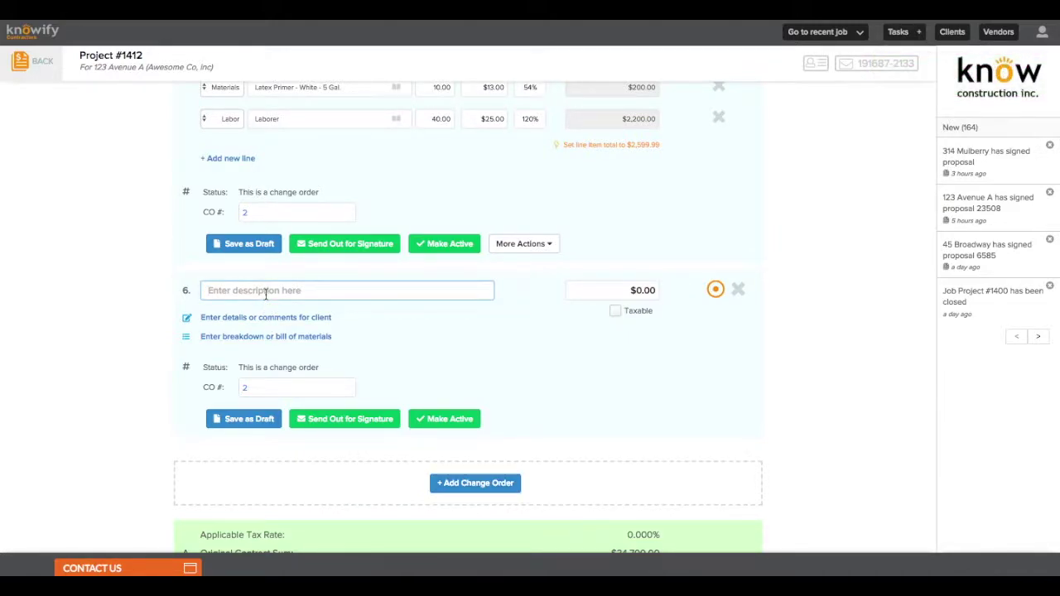
type("Add")
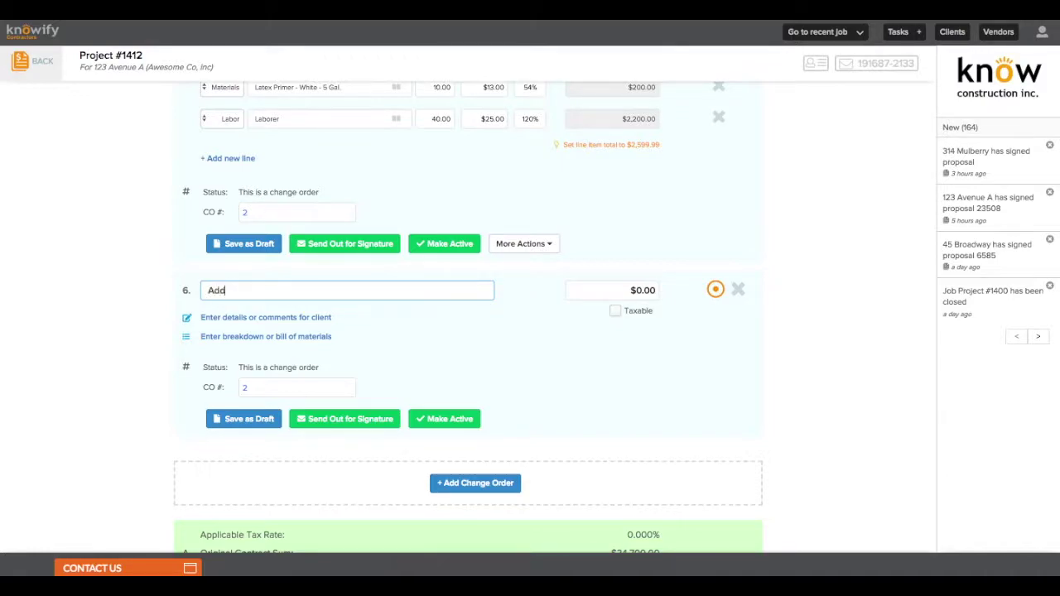
type("itional D")
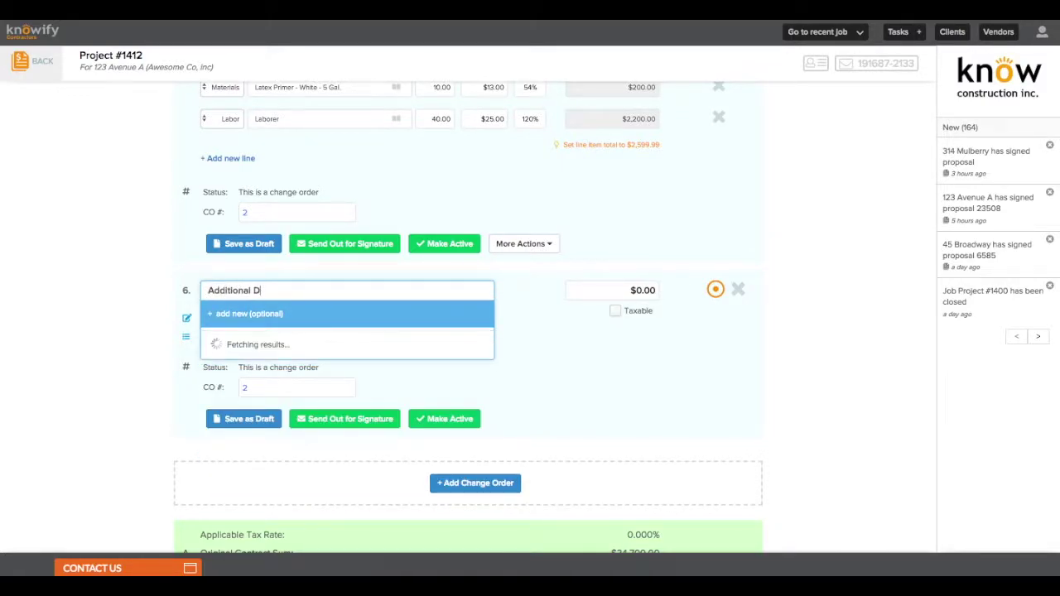
type("rywall NEedeeded")
key("Tab")
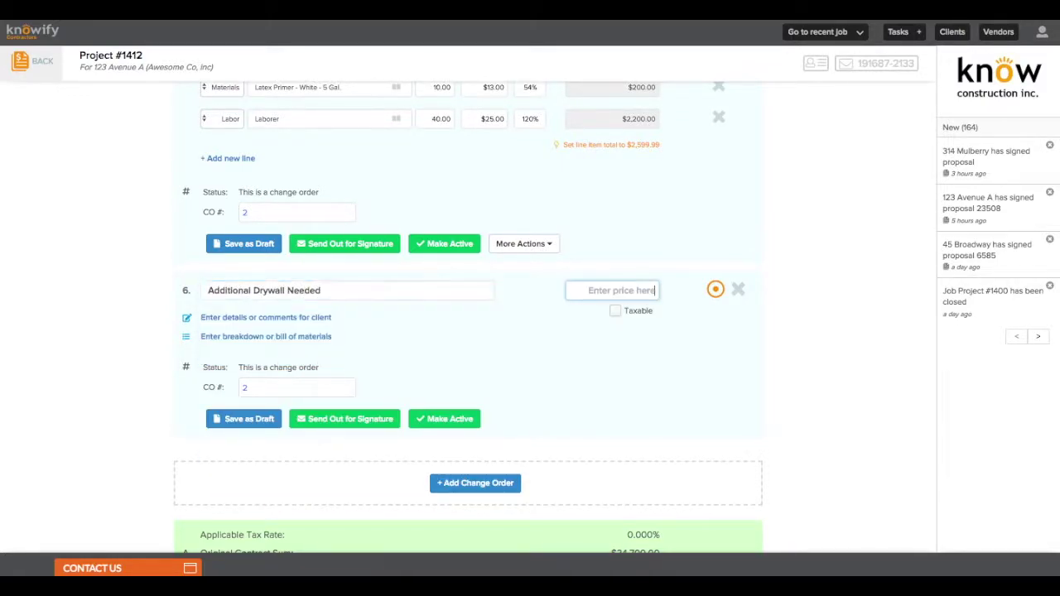
type("3000")
left_click(381, 362)
left_click(249, 424)
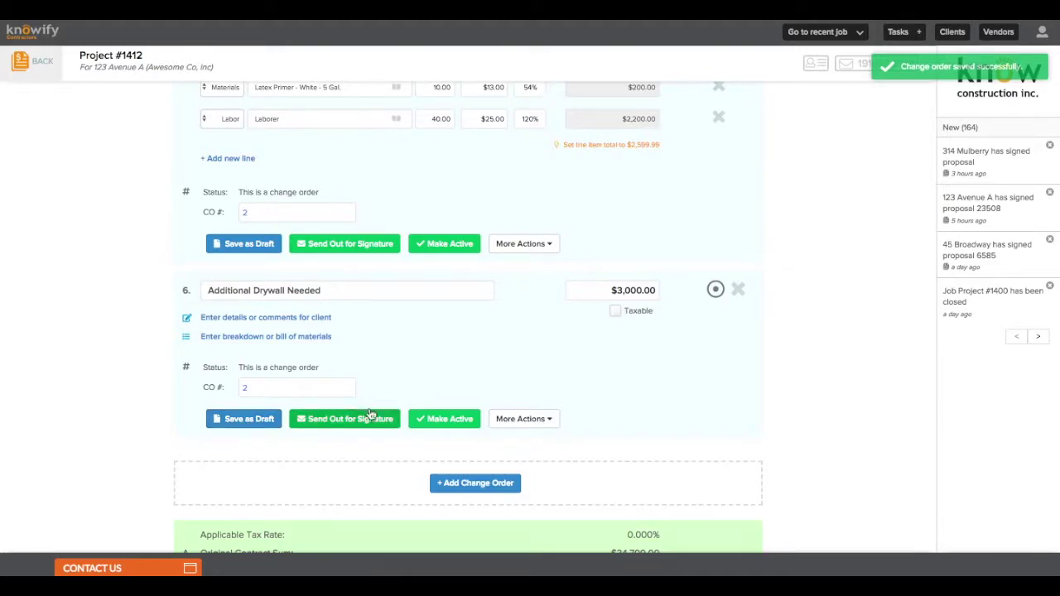
left_click(511, 420)
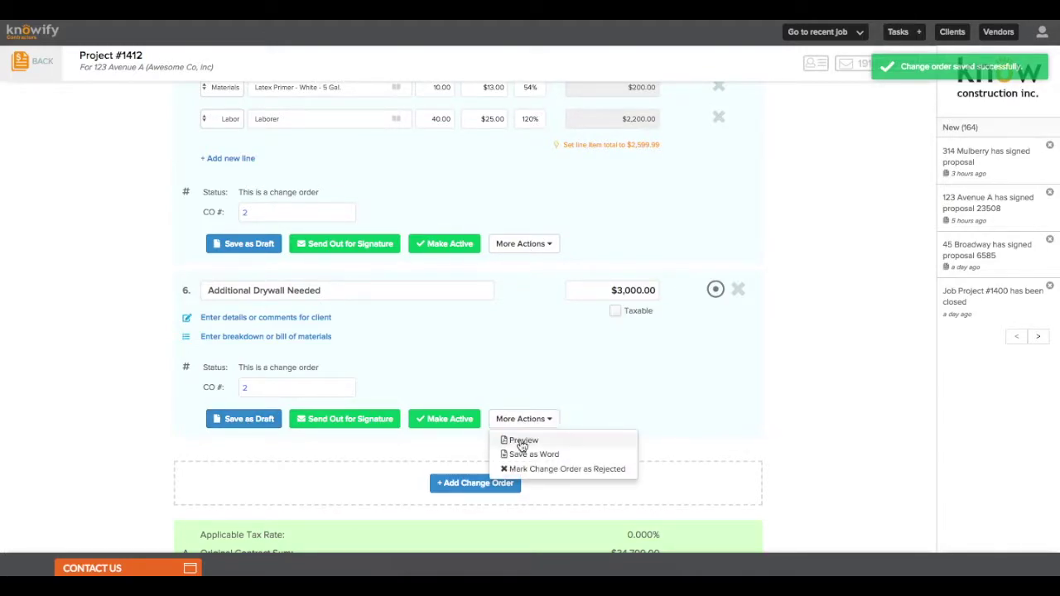
left_click(521, 441)
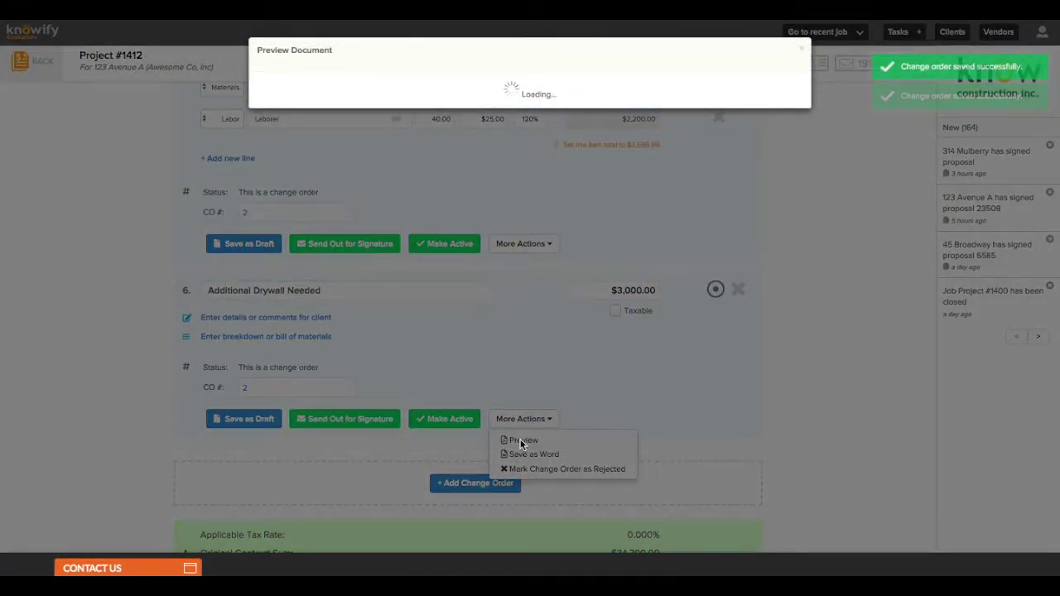
scroll(521, 441, "down", 1)
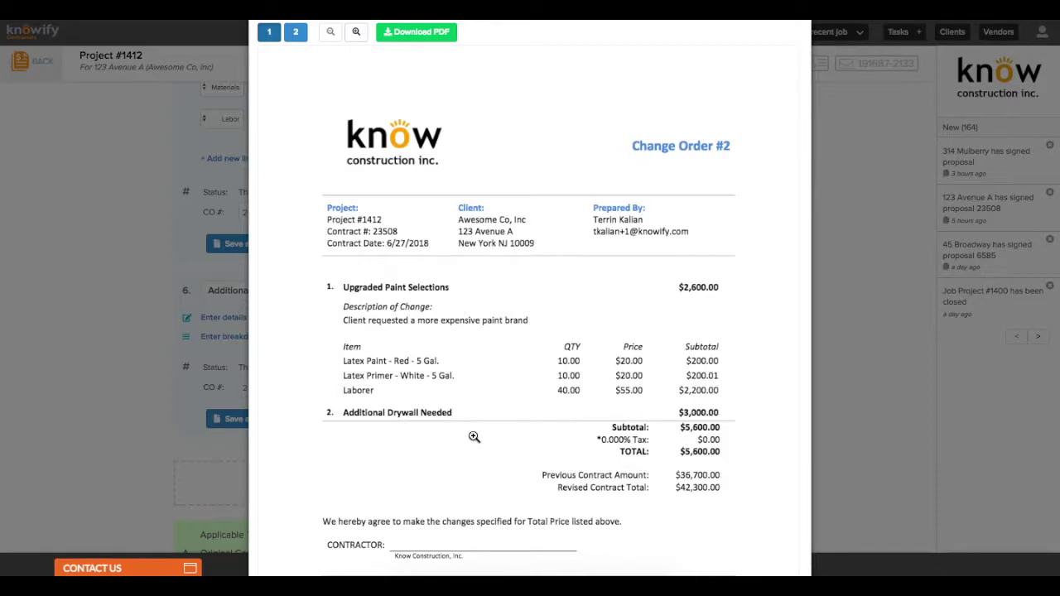
scroll(474, 436, "down", 2)
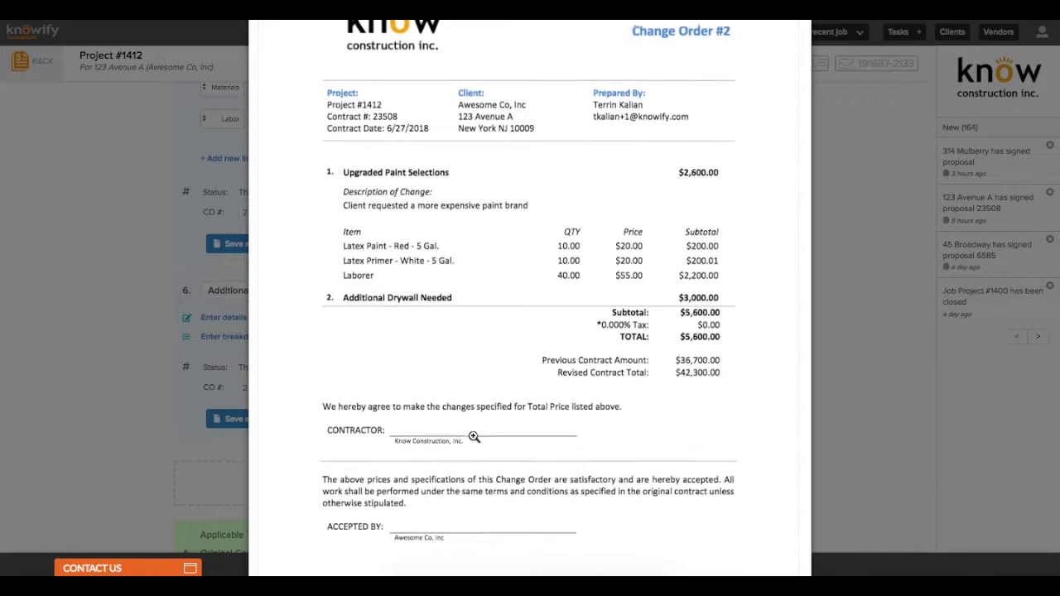
scroll(473, 436, "up", 1)
scroll(474, 436, "up", 3)
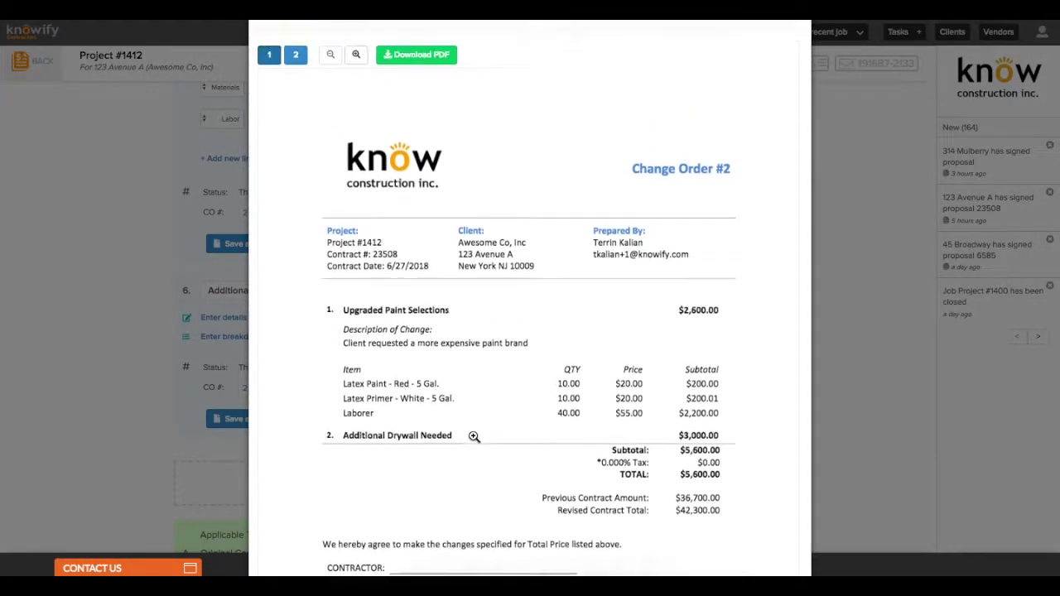
key("Escape")
E-mail Change Order #2 to the client's address for e-signature, then go back to contract jobs
left_click(452, 431)
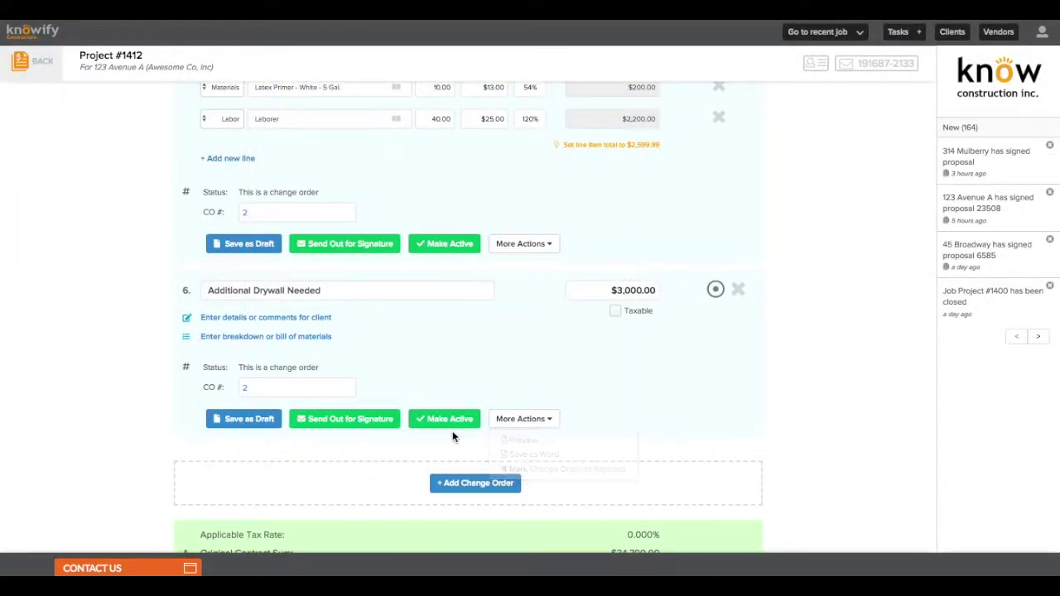
left_click(335, 420)
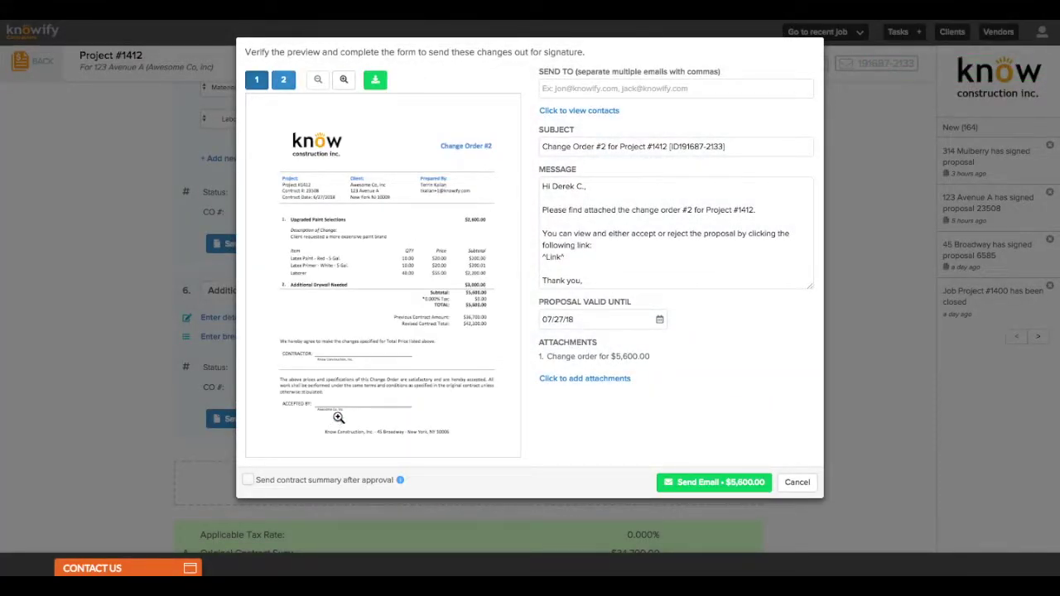
left_click(584, 89)
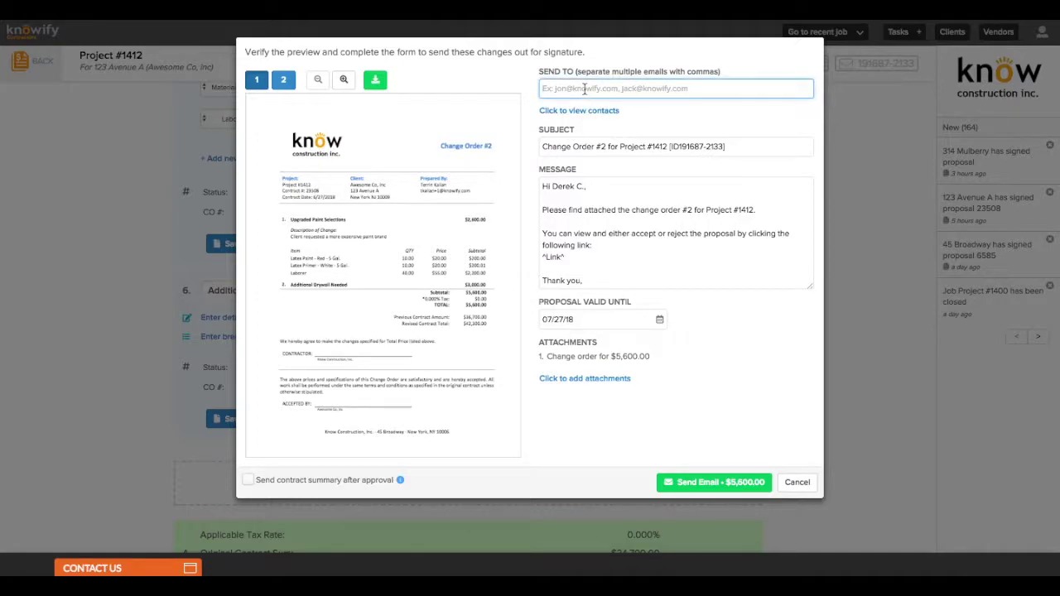
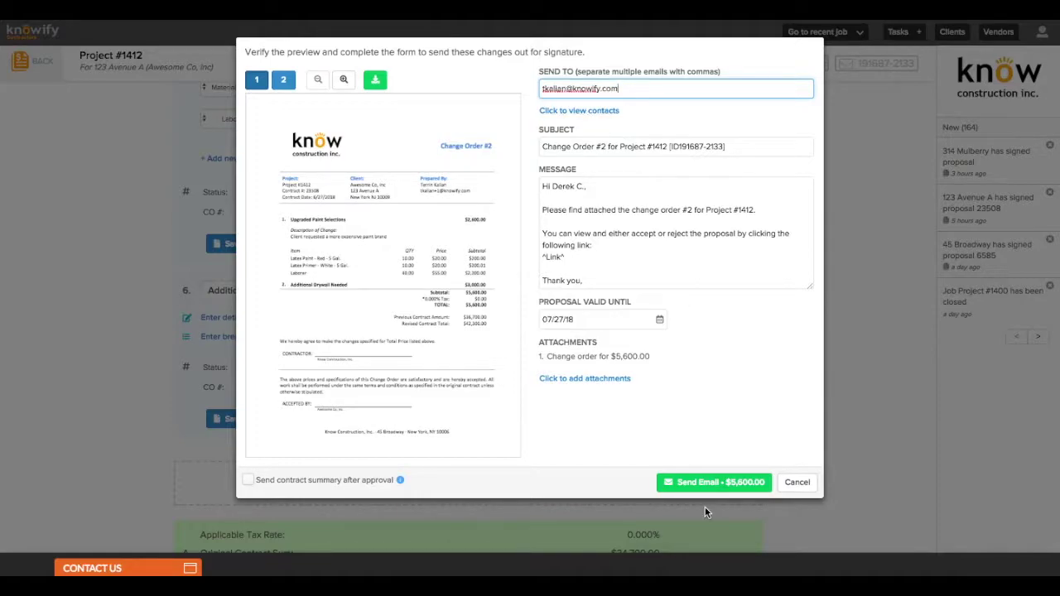
left_click(702, 484)
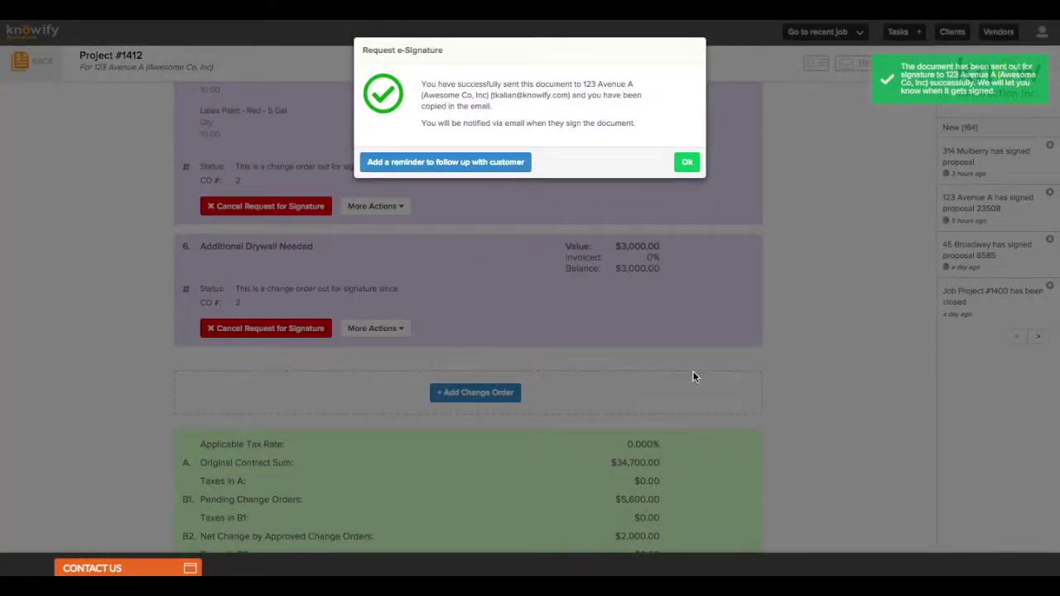
left_click(692, 169)
scroll(691, 161, "up", 3)
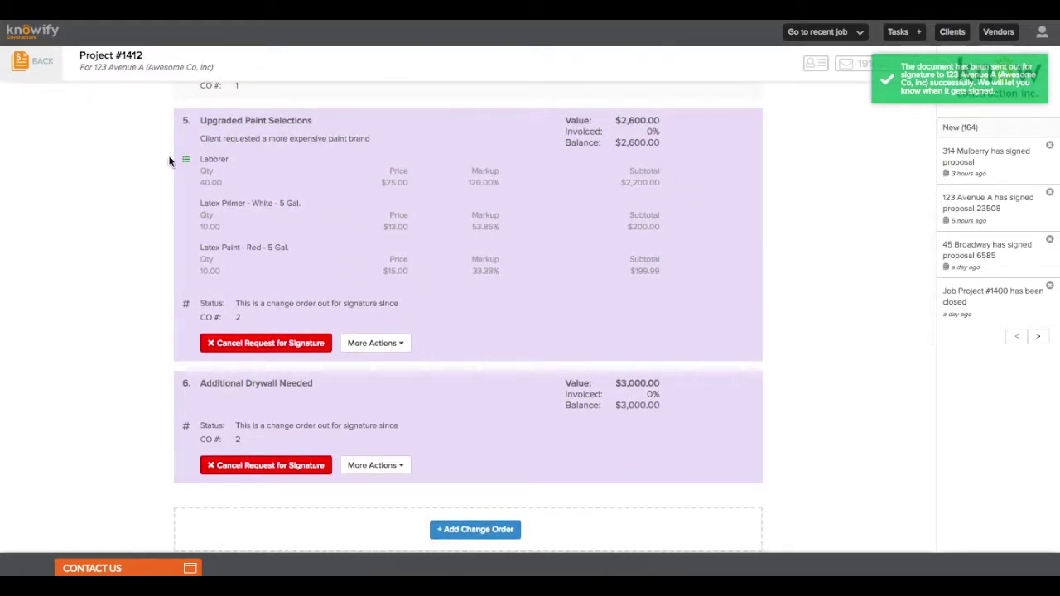
left_click(20, 70)
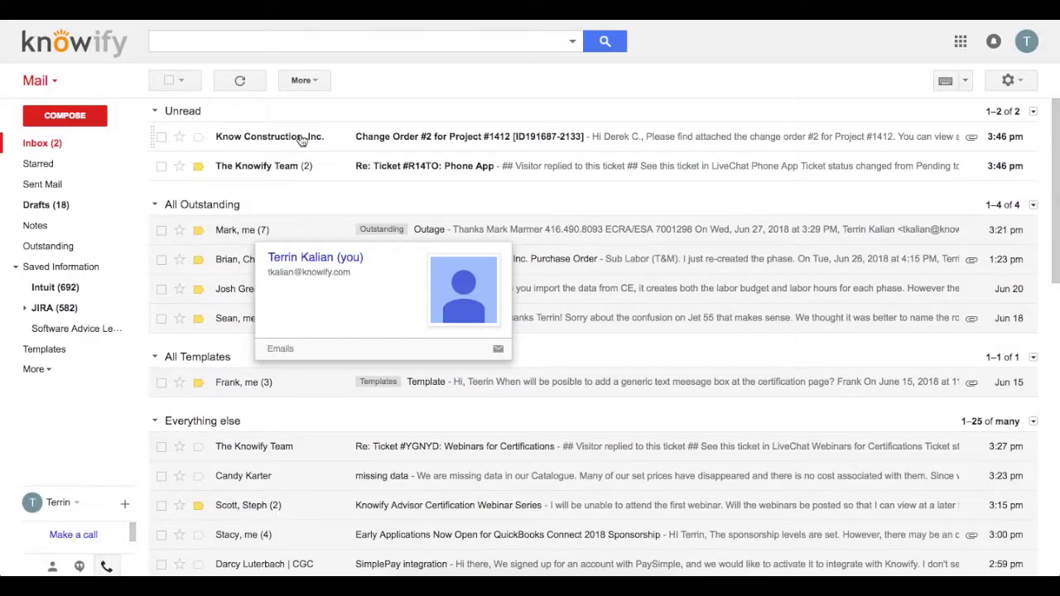
Open Know Construction's 'Change Order #2 for Project #1412' message in the Gmail inbox
left_click(301, 136)
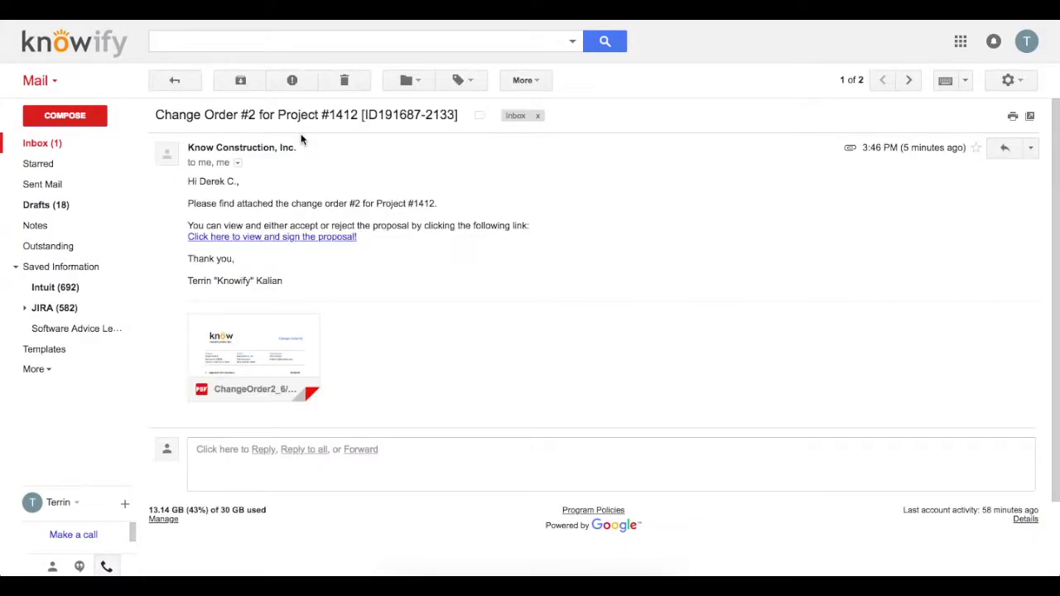
left_click_drag(160, 114, 382, 116)
left_click(369, 146)
Accept Change Order #2 on the signing page and submit the e-signature with the signer's name and title
left_click(325, 237)
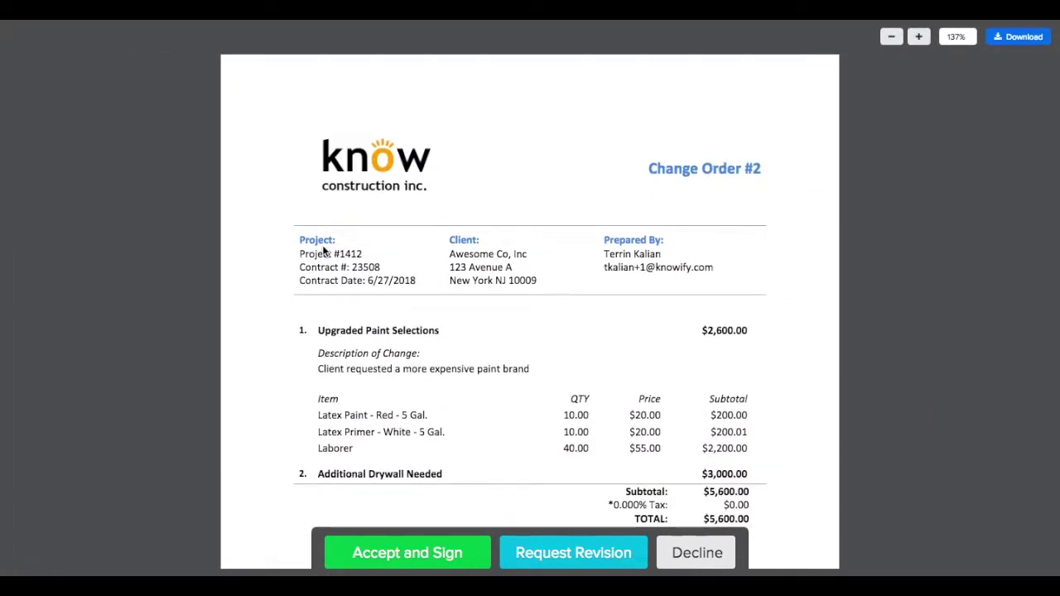
scroll(324, 251, "down", 2)
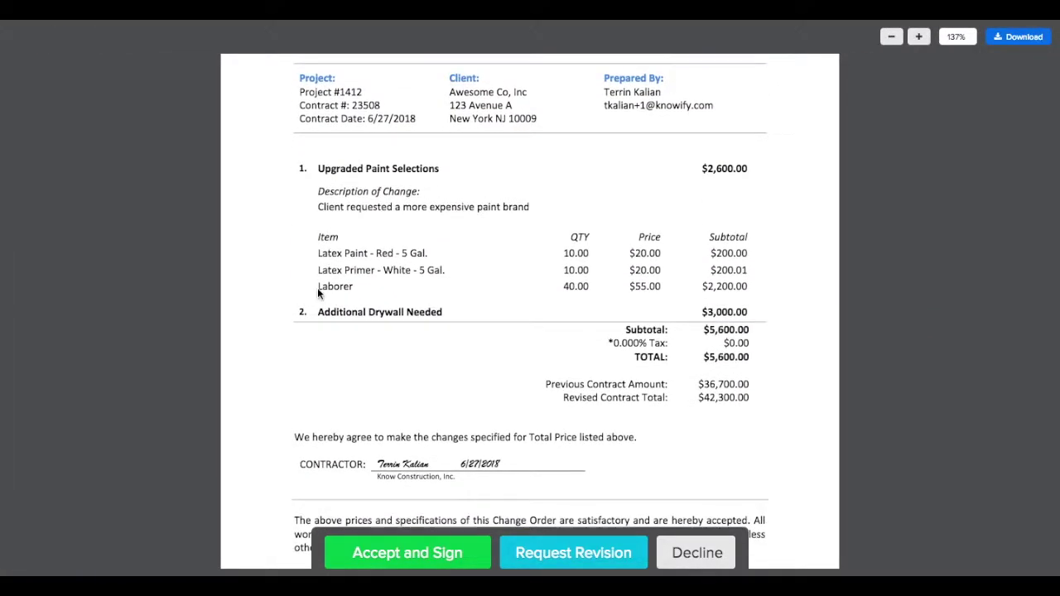
left_click(358, 548)
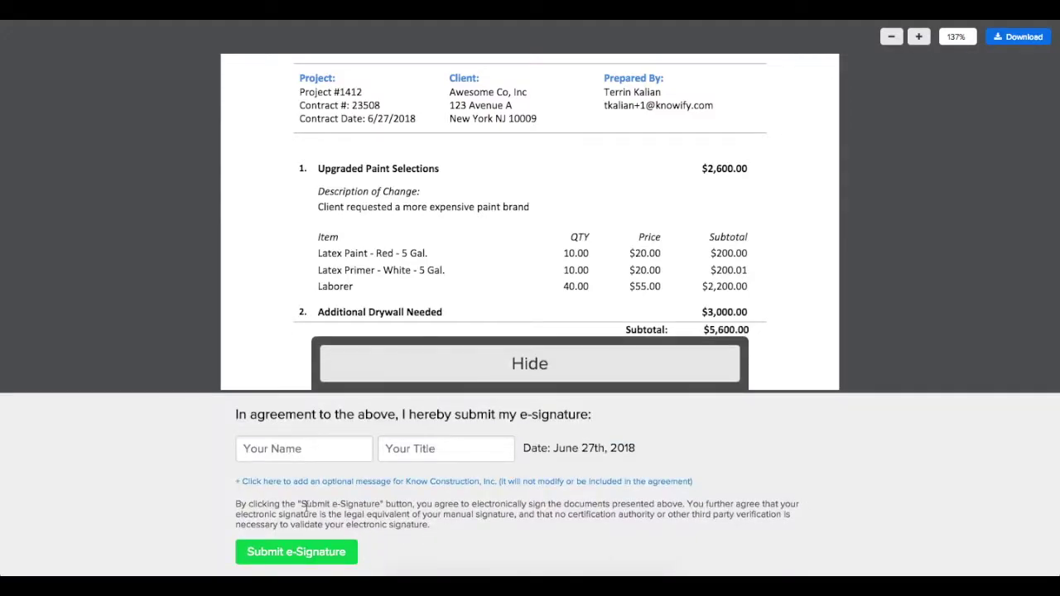
left_click(280, 447)
type("Client")
key("Tab")
type("Clie")
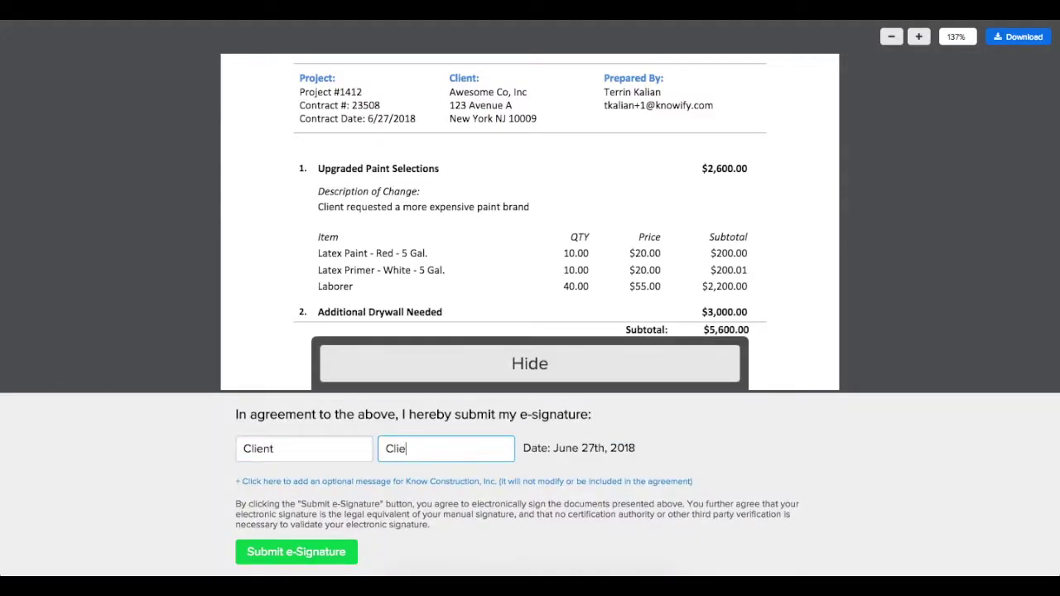
left_click(270, 556)
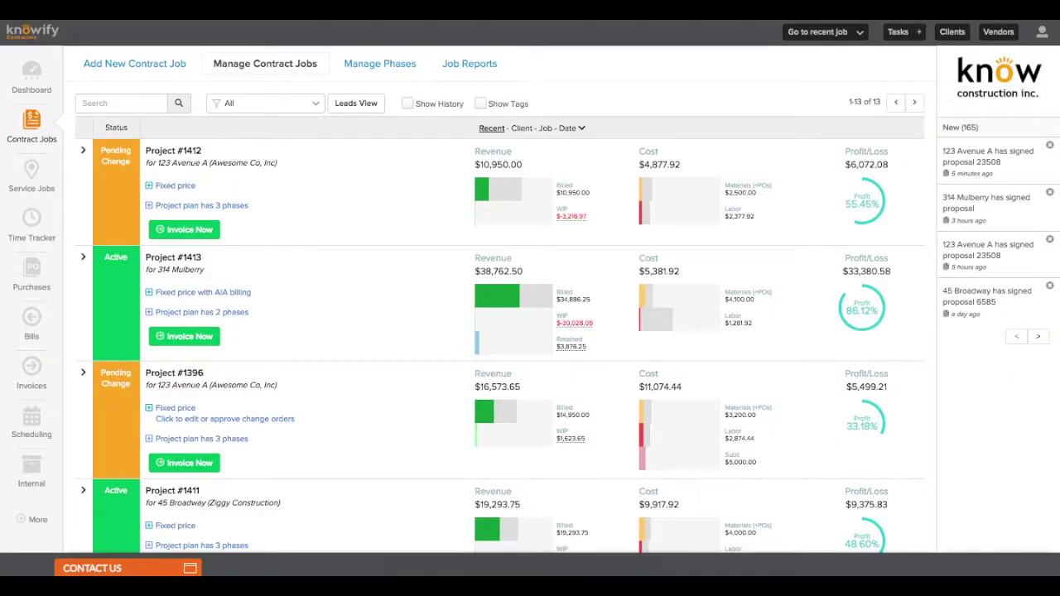
Refresh contract jobs and reopen Project #1412's contract to confirm both CO #2 items are approved
left_click(255, 71)
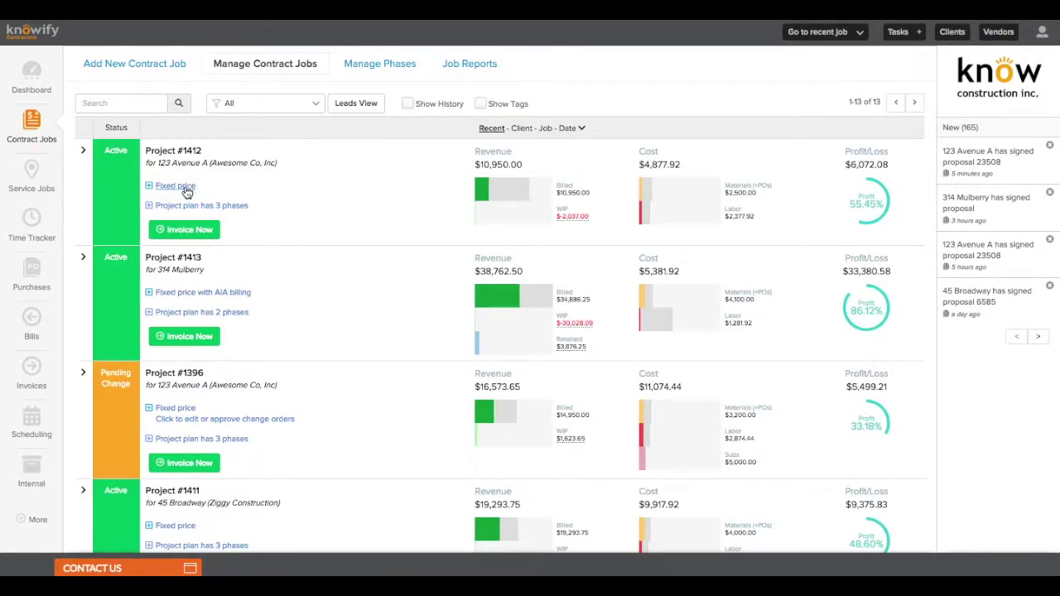
left_click(176, 186)
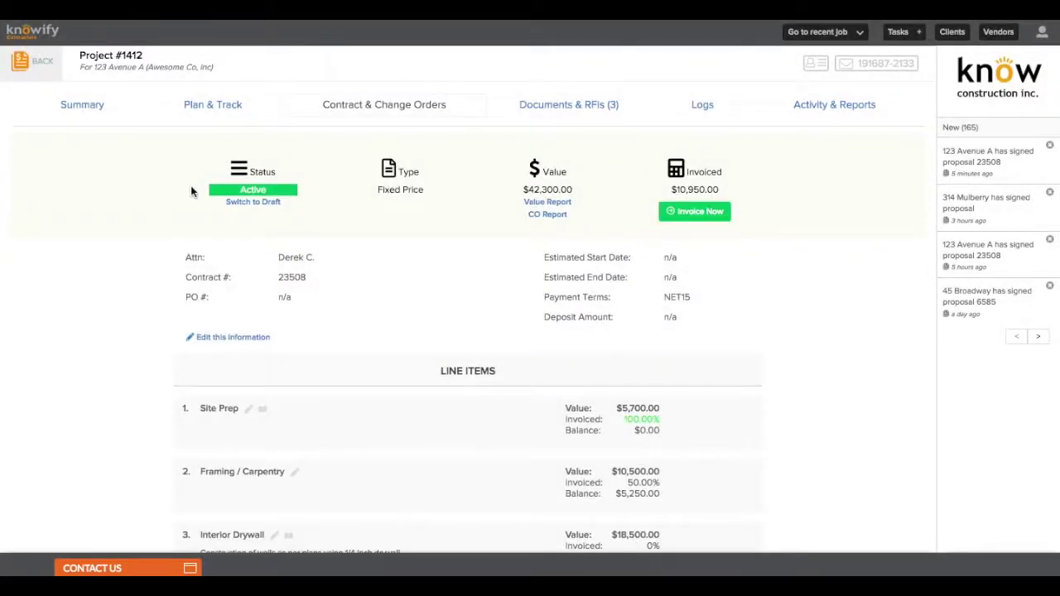
scroll(416, 224, "down", 5)
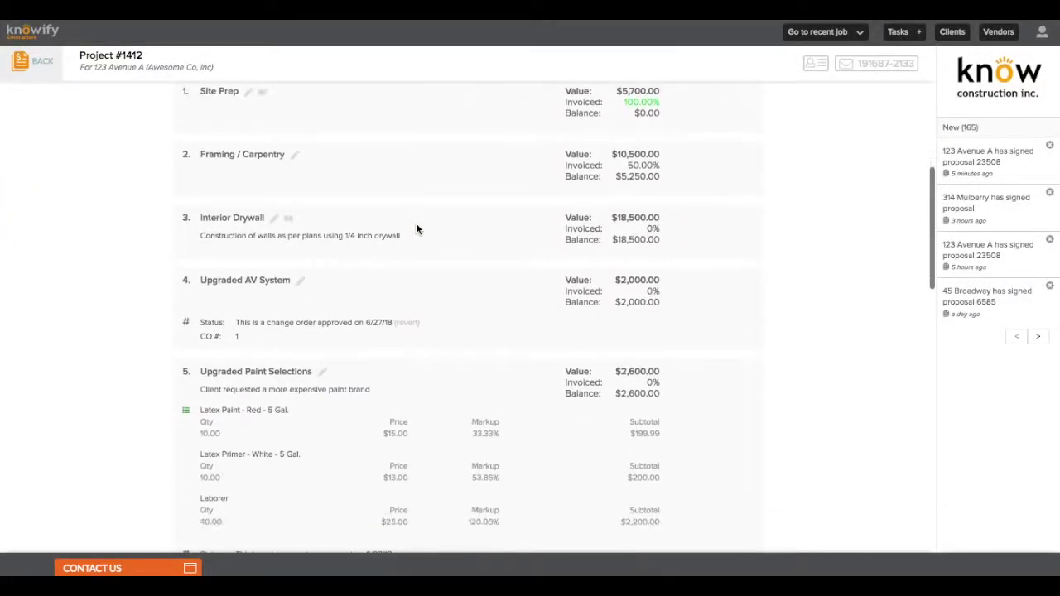
scroll(415, 223, "down", 3)
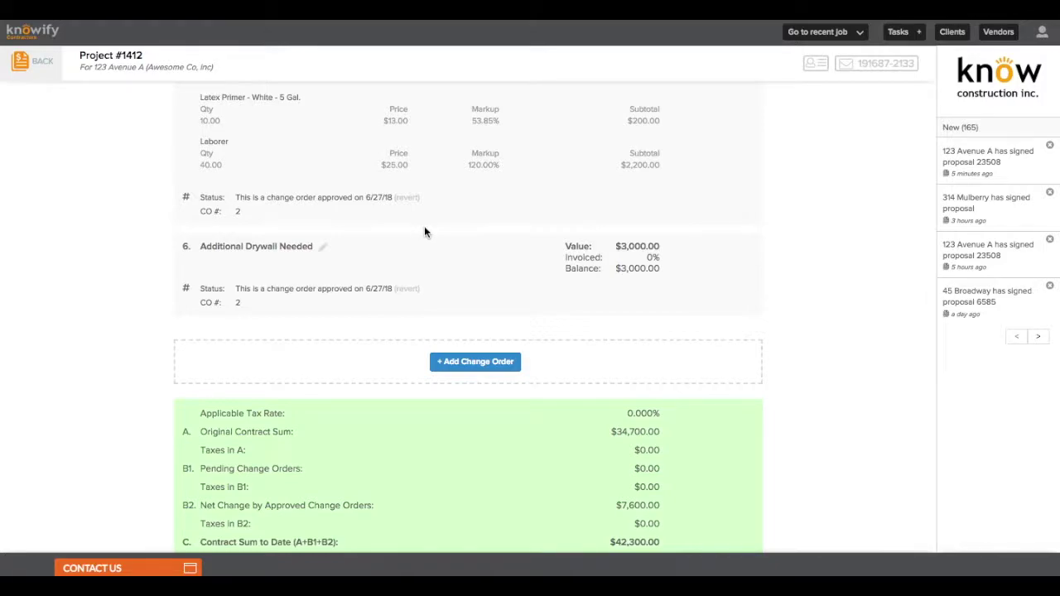
scroll(424, 230, "up", 1)
scroll(424, 230, "up", 1)
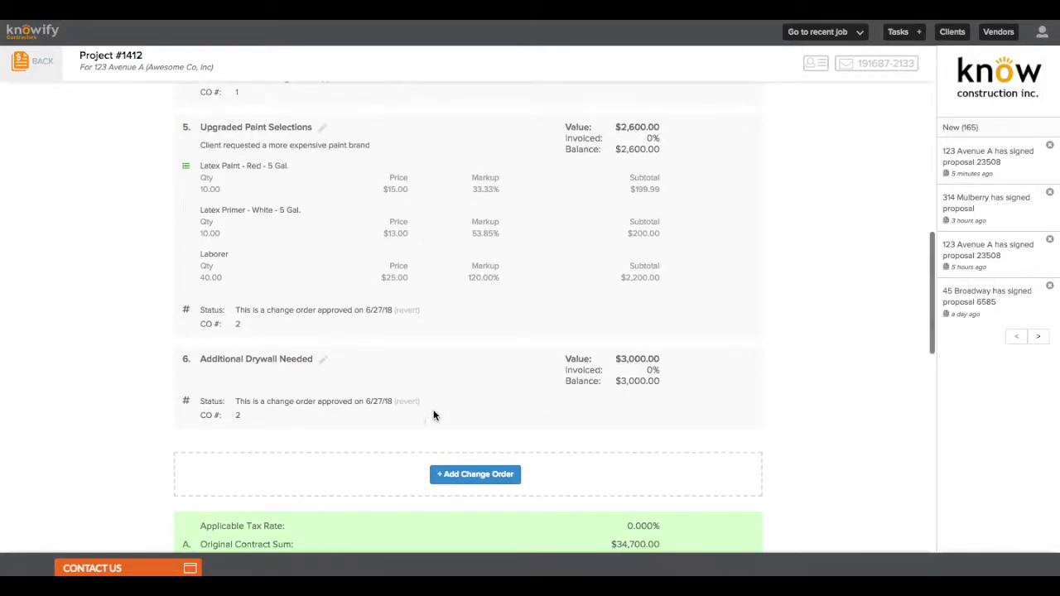
Add an 'Other Change' item priced at $200.00 under CO #3 and save it as a draft
left_click(457, 477)
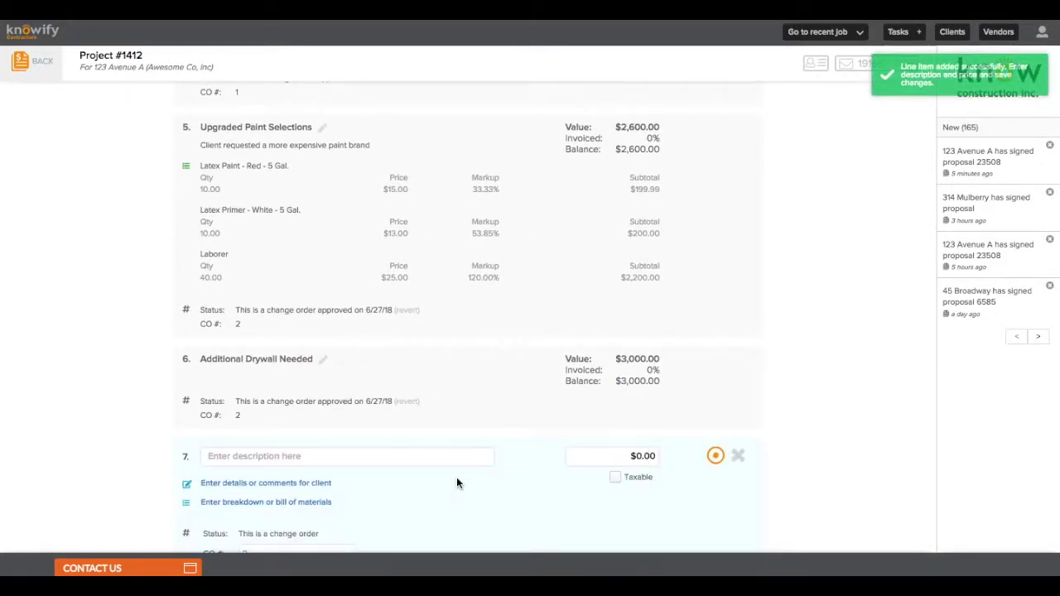
scroll(456, 480, "down", 2)
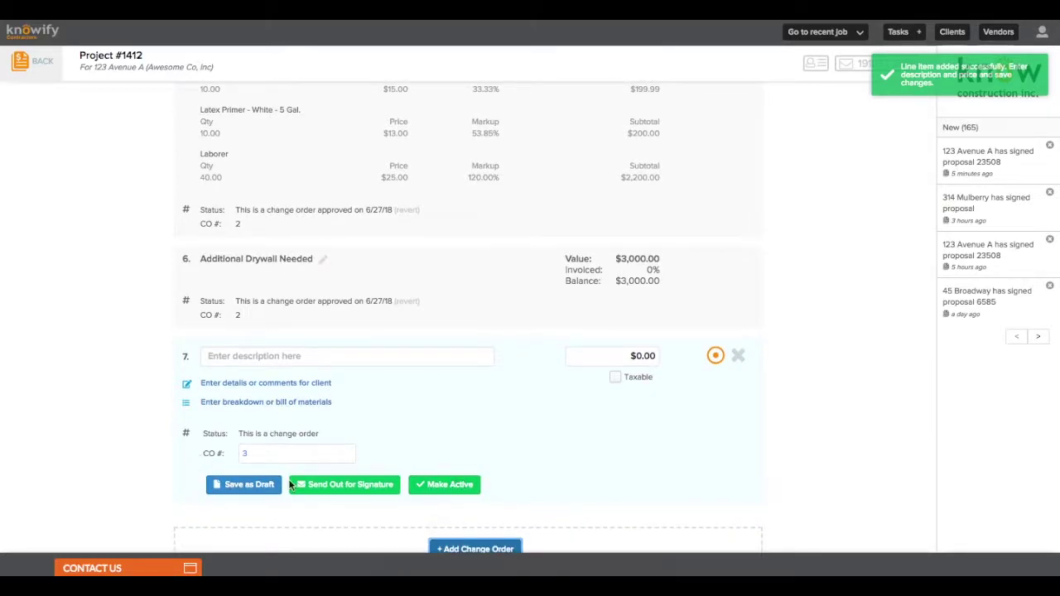
left_click(274, 356)
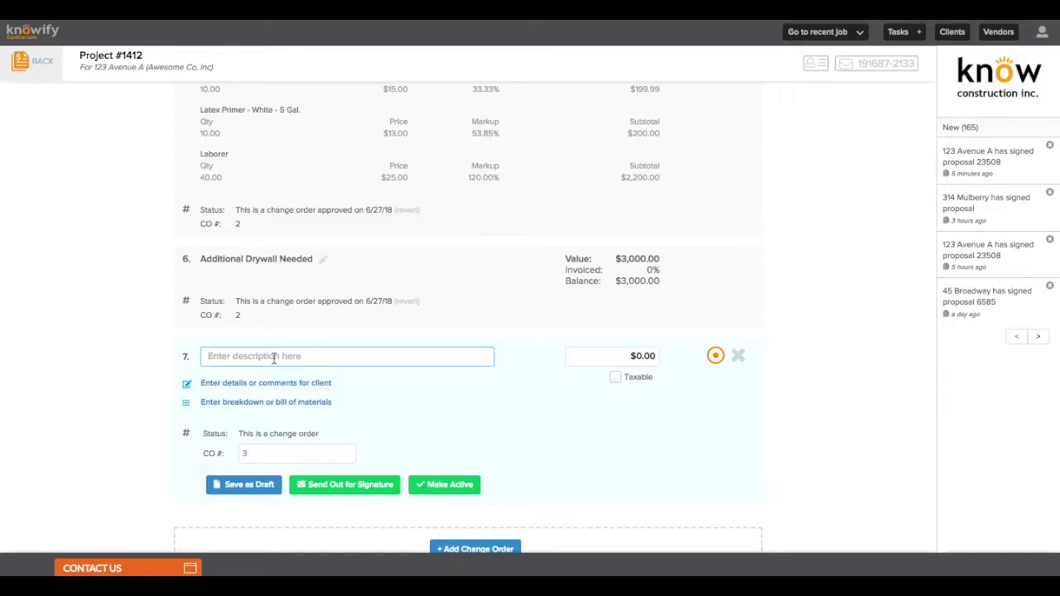
type("Other Chang")
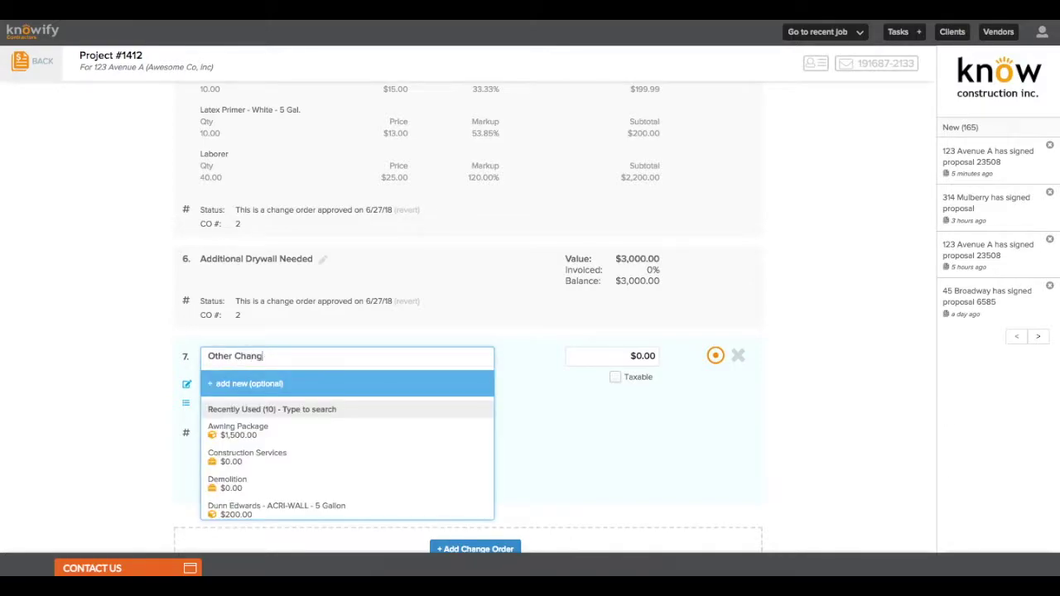
type("e")
key("Tab")
type("200")
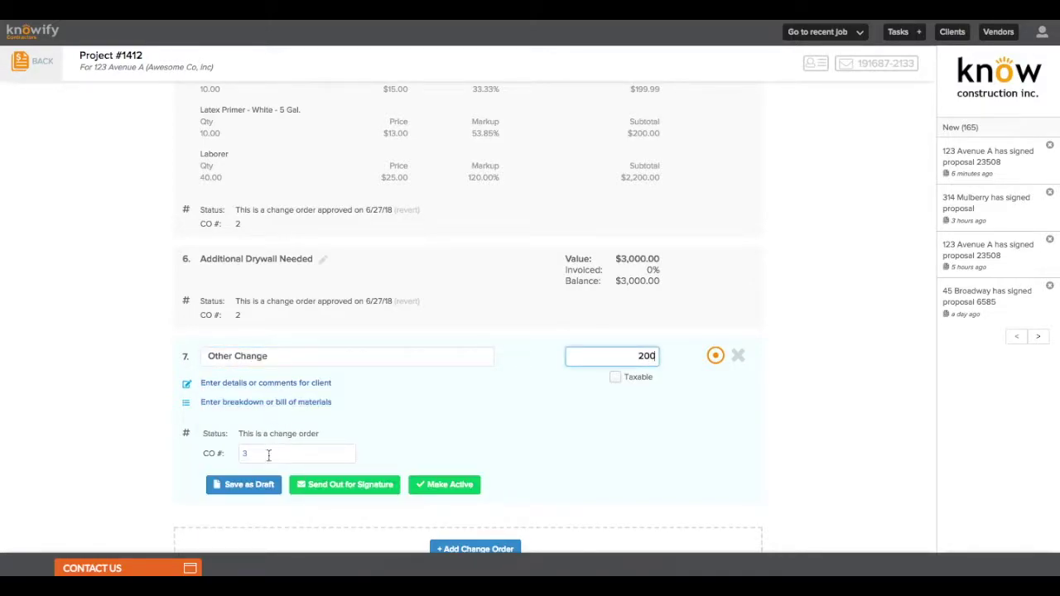
left_click(258, 484)
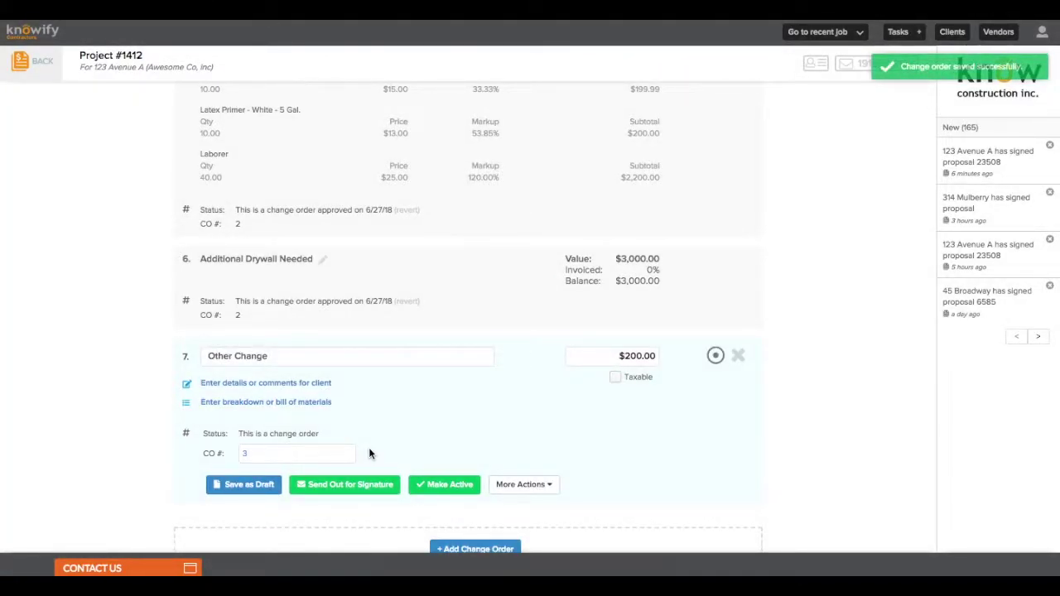
scroll(365, 453, "up", 3)
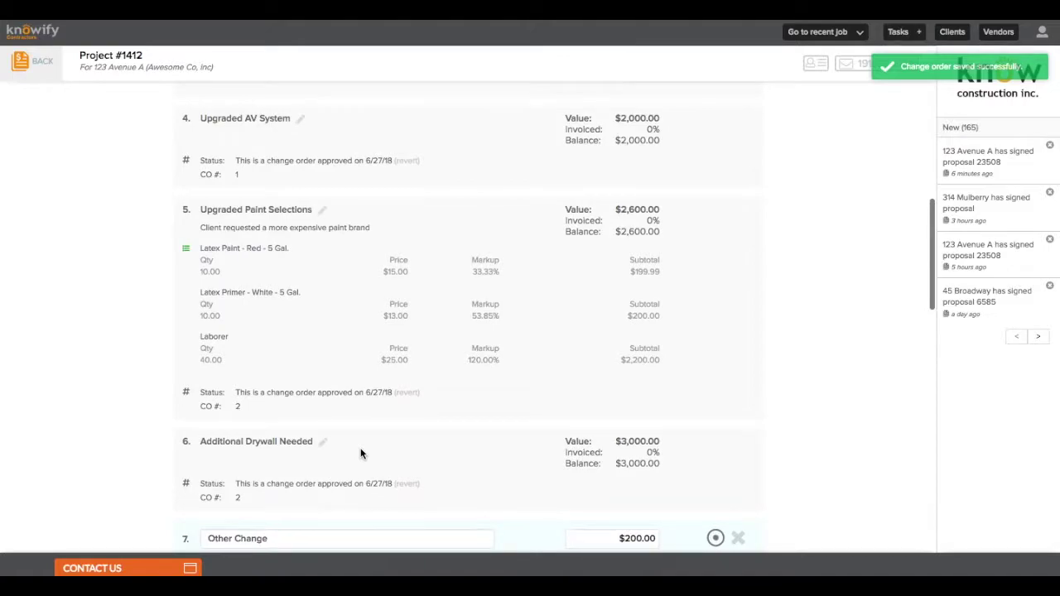
Create a Project #1412 invoice billing only Upgraded Paint Selections at 100%, excluding Additional Drywall Needed, for $2,600.00
scroll(362, 452, "up", 6)
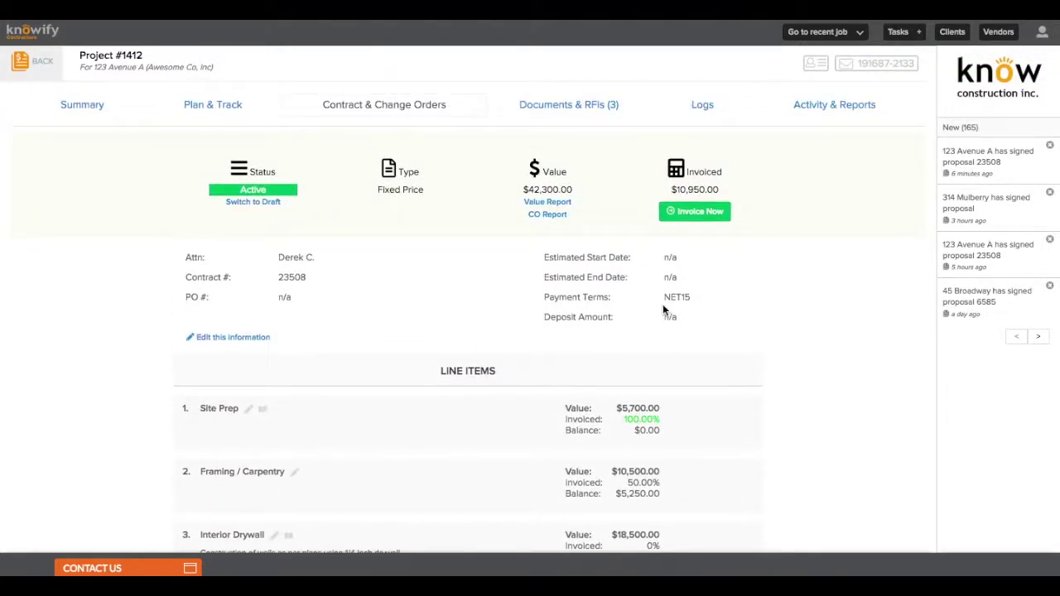
left_click(699, 217)
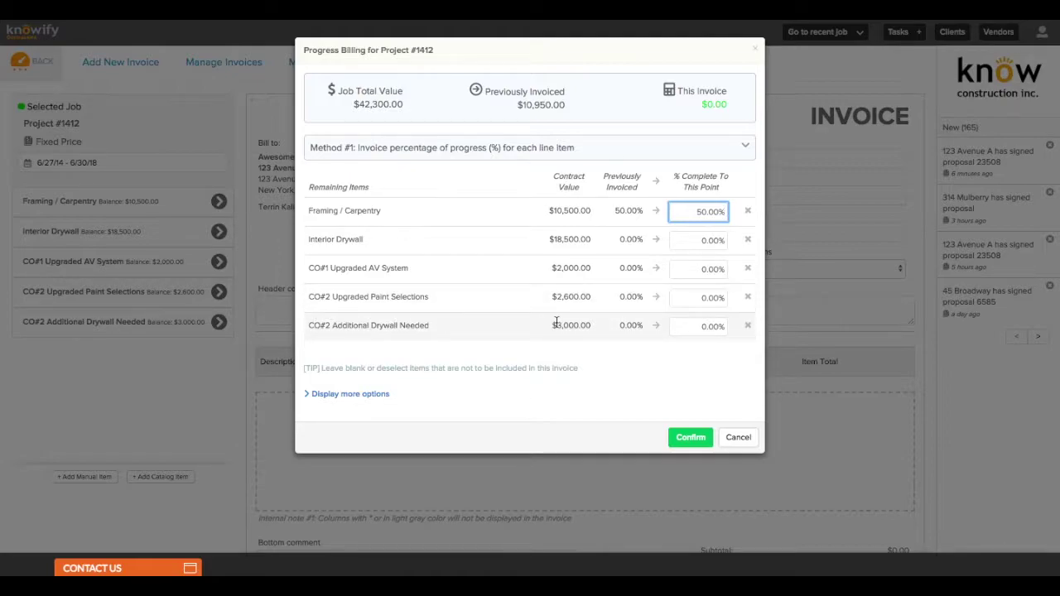
left_click(658, 298)
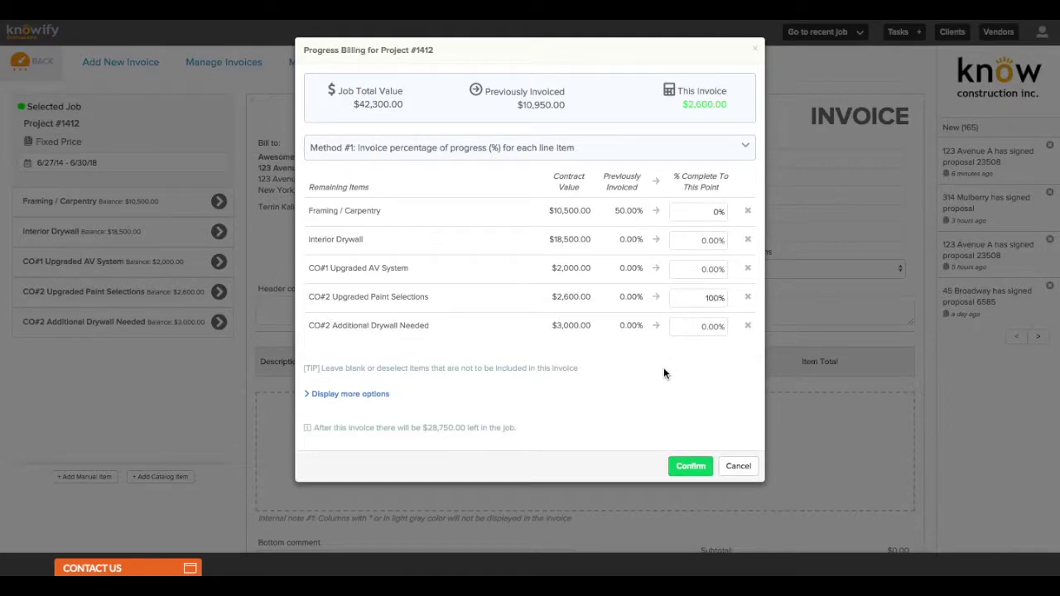
left_click(656, 328)
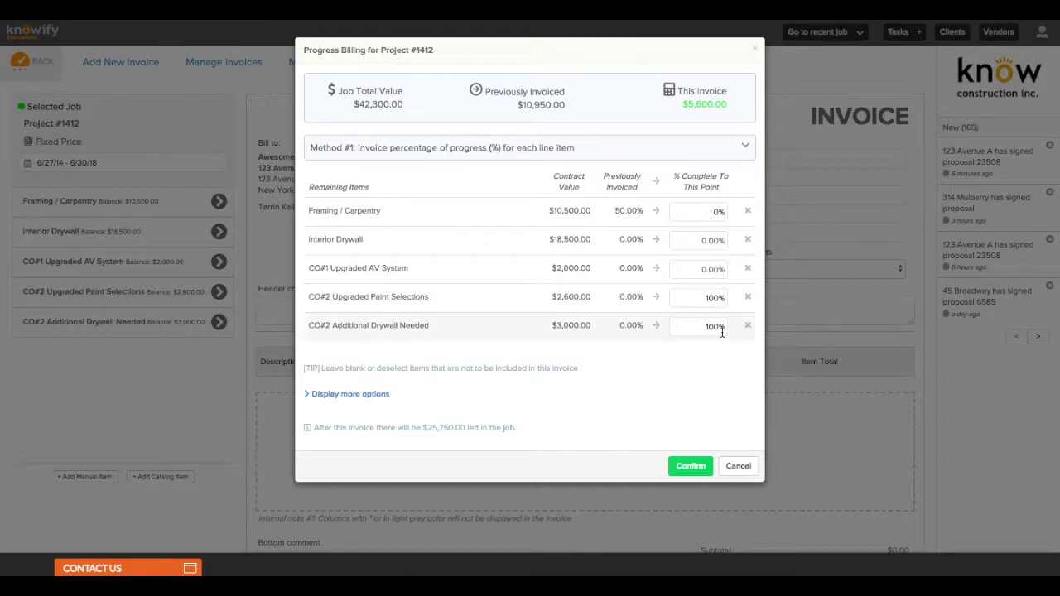
left_click(746, 326)
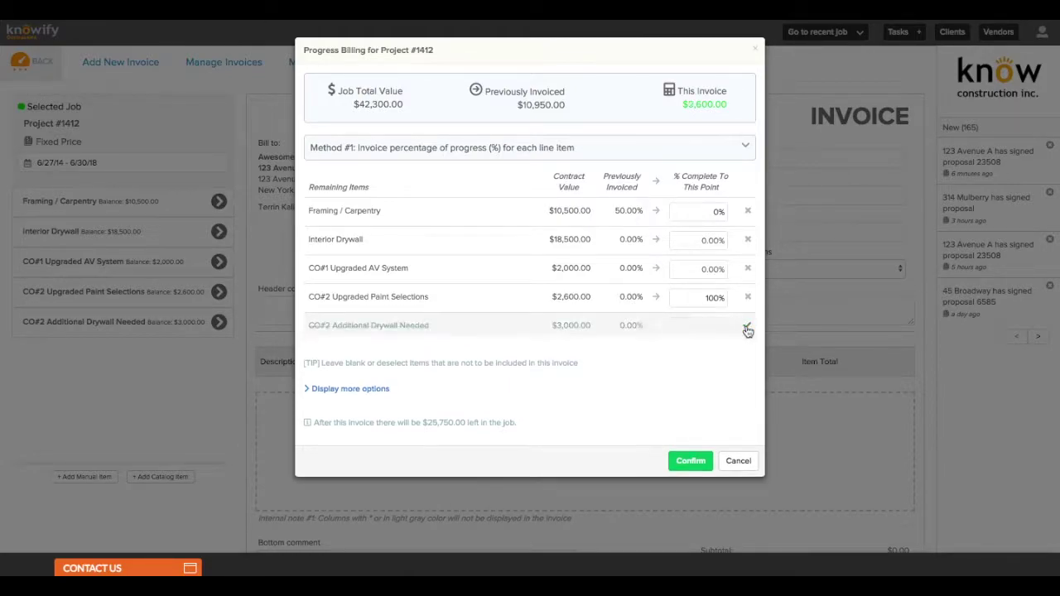
left_click(673, 466)
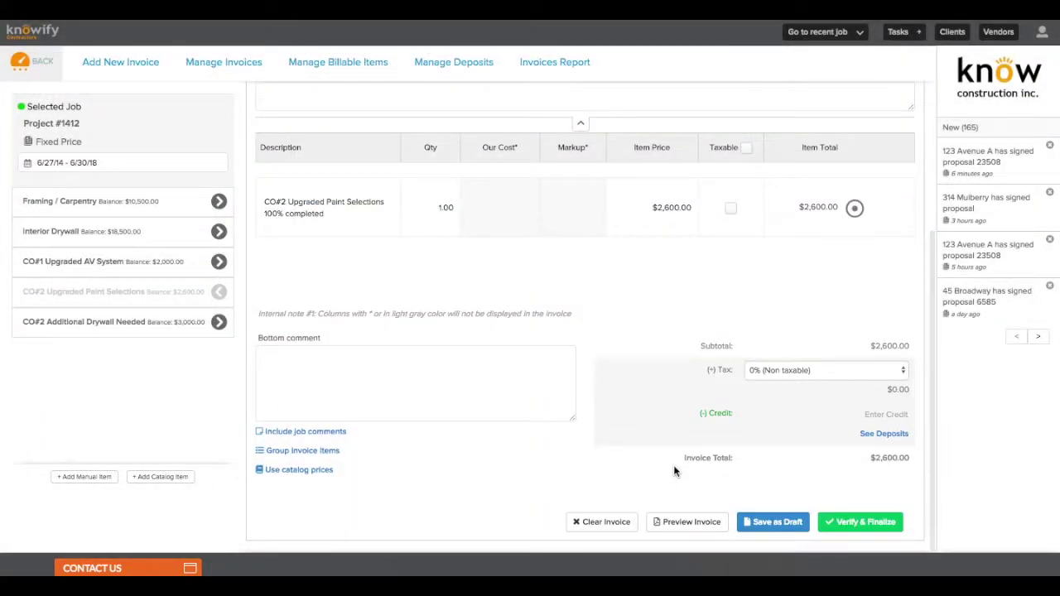
Finalize invoice #1605 for $2,600.00 with the Send Email to Client option ticked
left_click(842, 523)
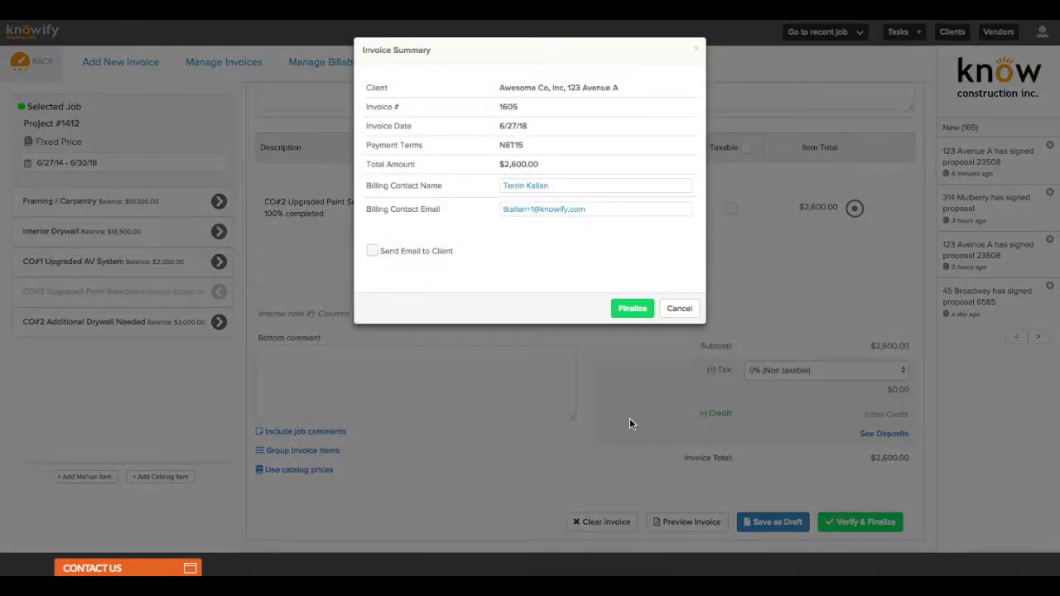
left_click(373, 252)
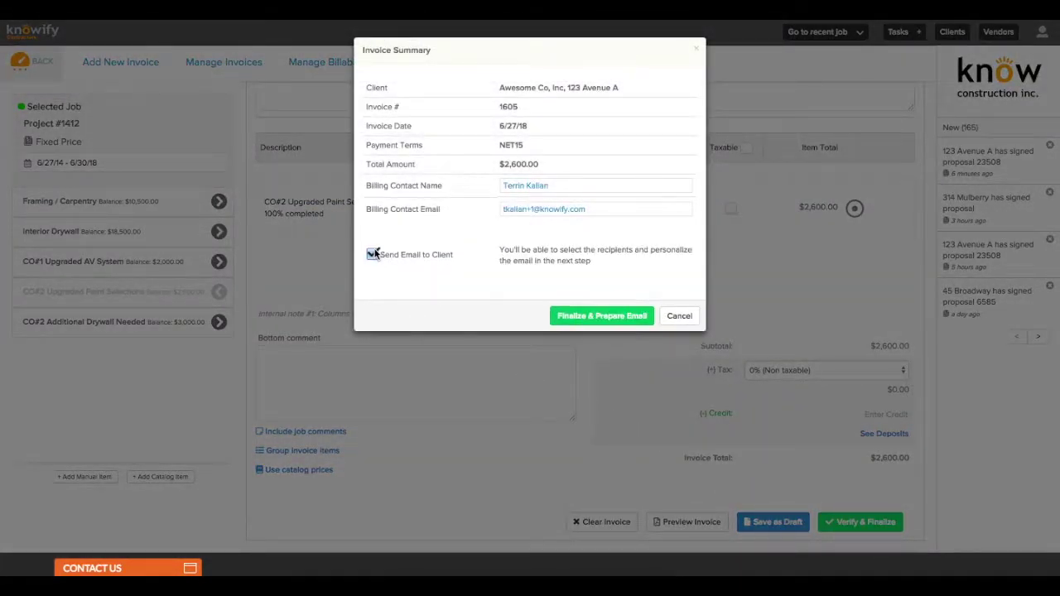
left_click(607, 315)
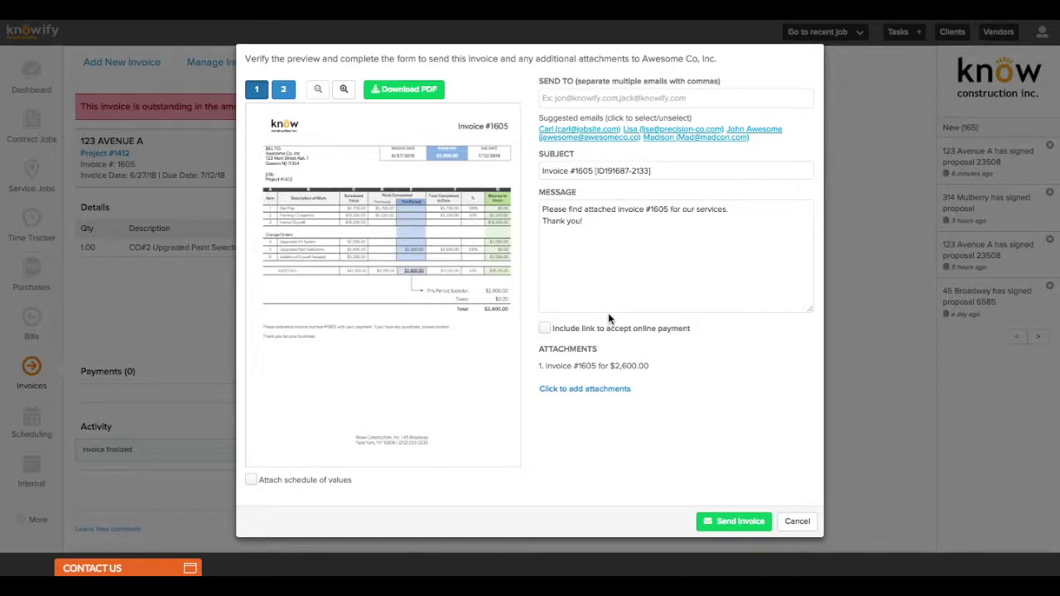
Cancel the invoice e-mail, then confirm Upgraded Paint Selections shows 100% invoiced and $0.00 balance
left_click(797, 520)
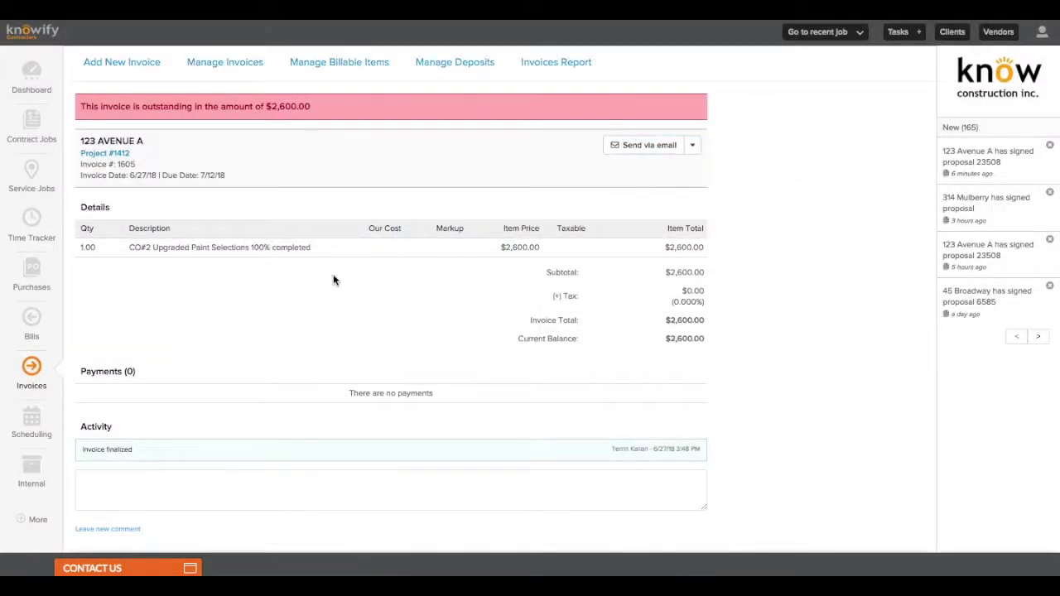
left_click(119, 154)
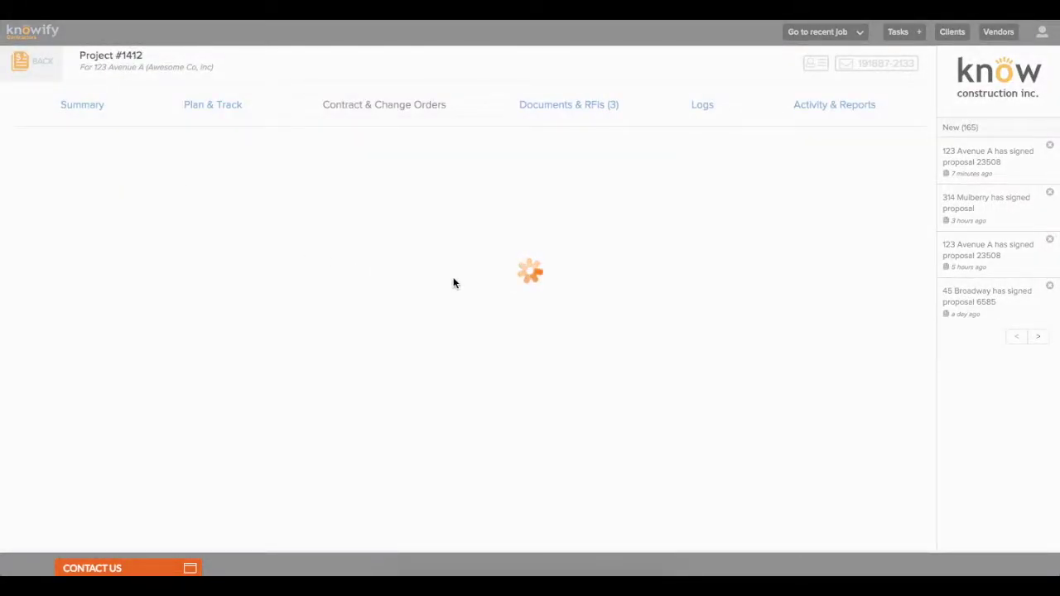
scroll(453, 283, "down", 7)
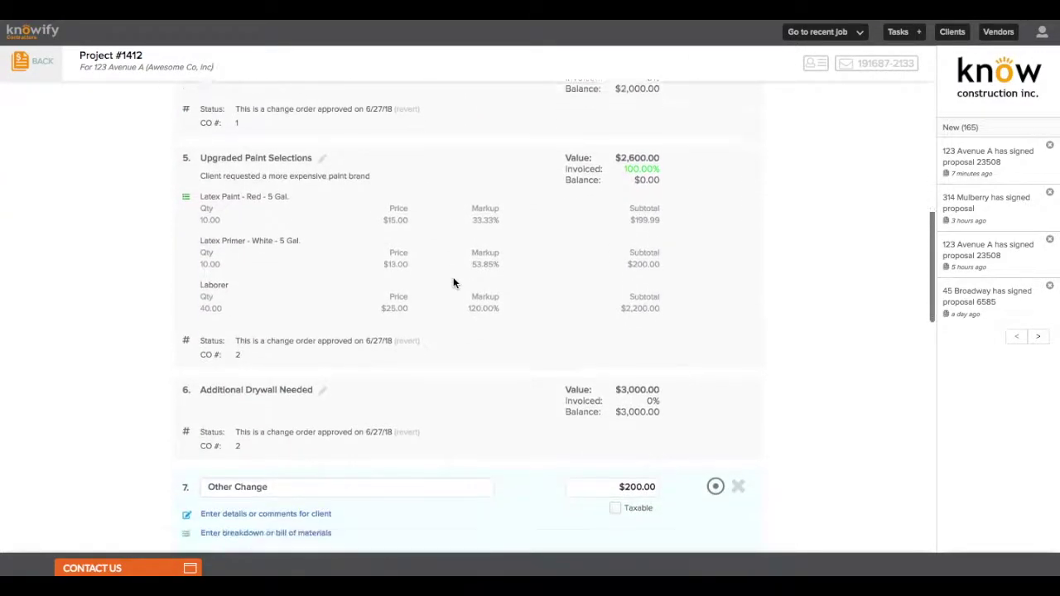
scroll(453, 283, "up", 2)
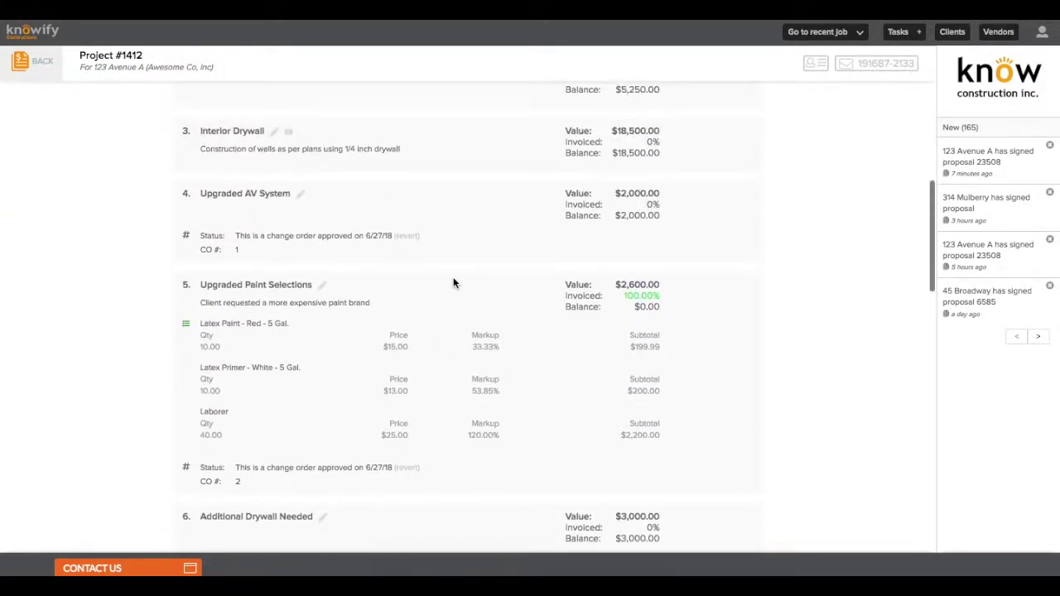